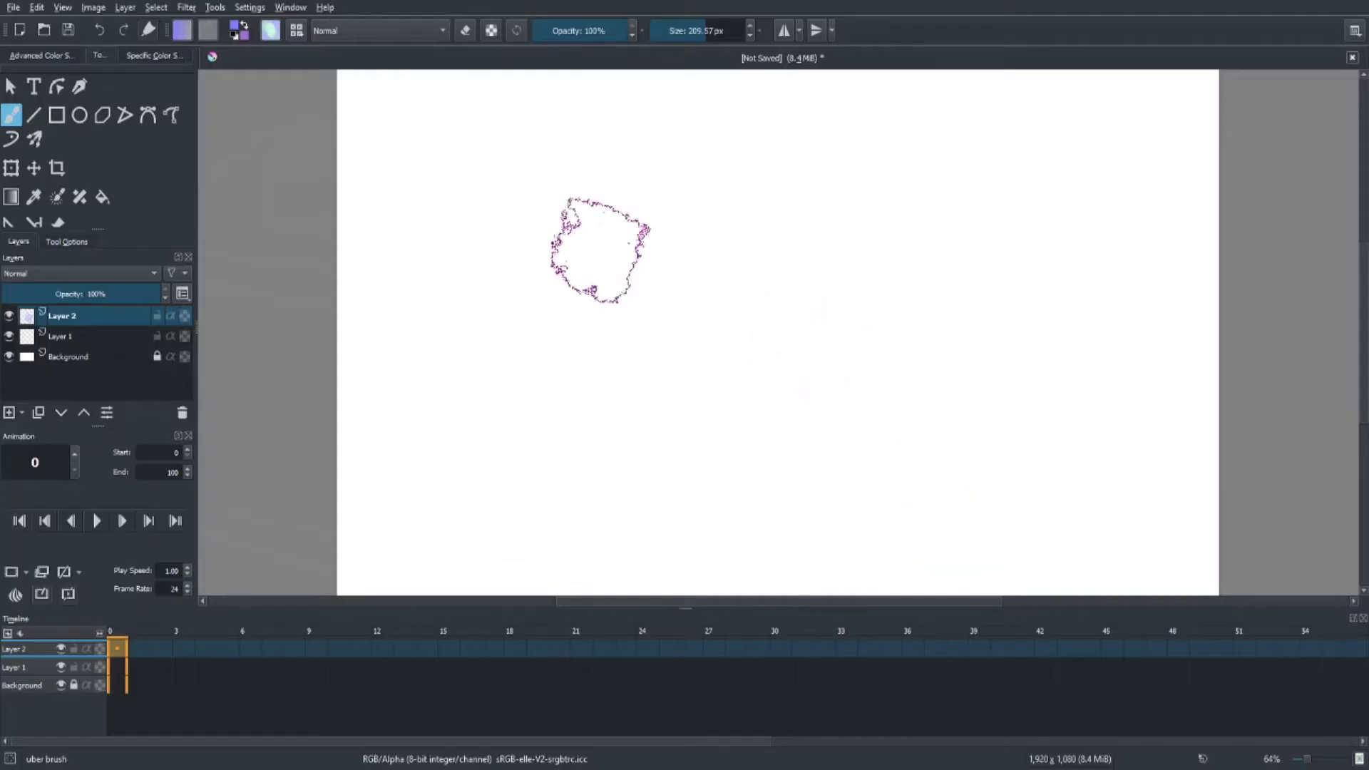
Paint a large orange carrot body diagonally across the canvas, wide at its upper end and tapering toward the lower end.
click(505, 181)
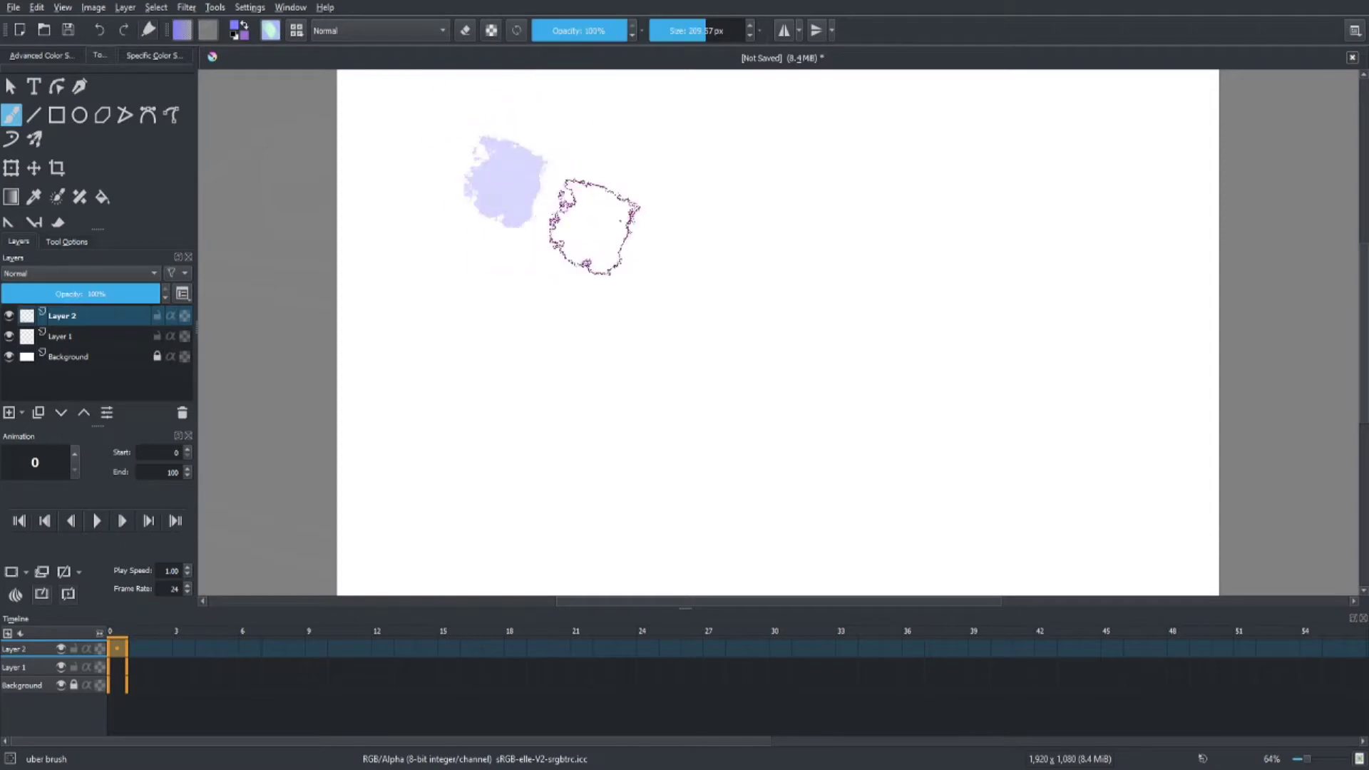
key(ctrl+z)
click(61, 57)
click(53, 109)
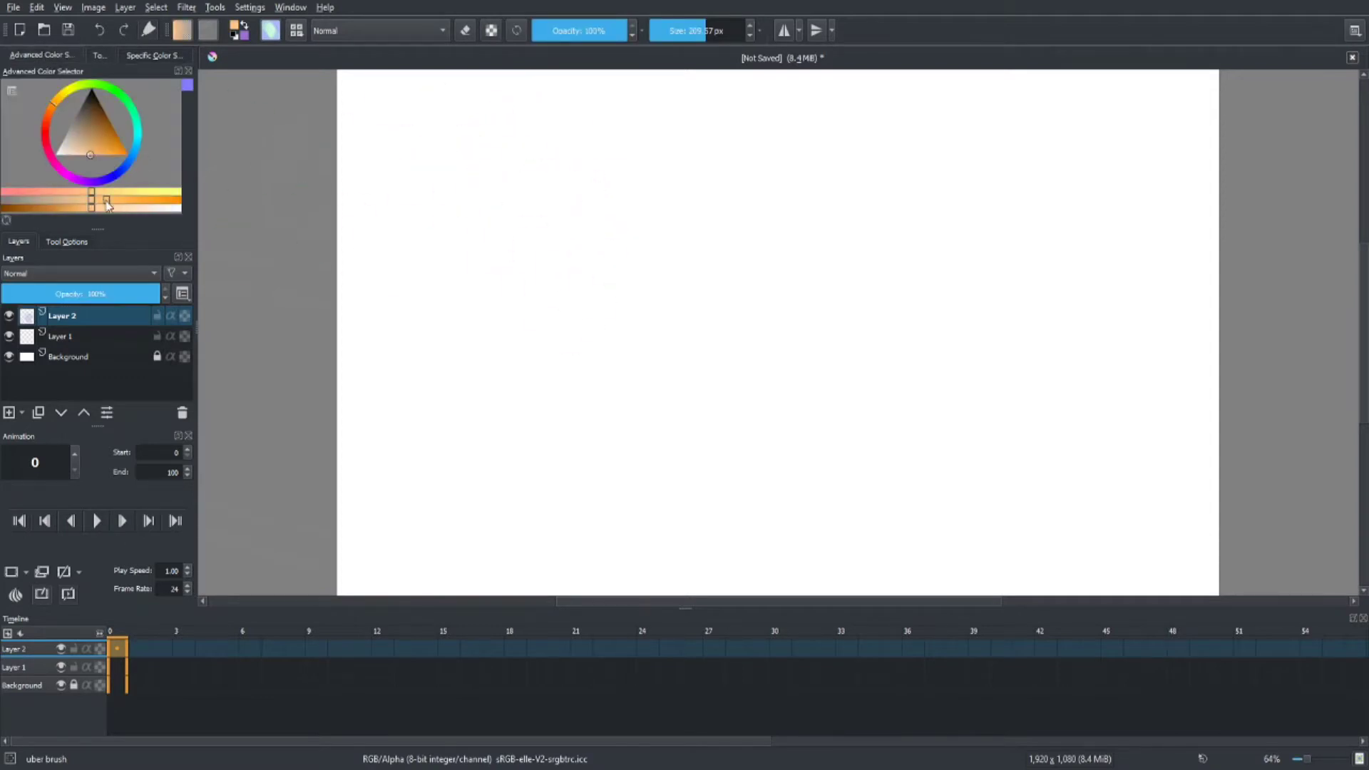
click(148, 201)
mouse_move(713, 229)
mouse_down()
mouse_move(699, 443)
mouse_move(819, 320)
mouse_move(798, 410)
mouse_move(794, 360)
mouse_move(831, 189)
mouse_move(718, 177)
mouse_move(611, 452)
mouse_move(794, 473)
mouse_move(852, 428)
mouse_move(859, 150)
mouse_move(708, 489)
mouse_move(678, 245)
mouse_move(937, 306)
mouse_move(762, 339)
mouse_move(724, 535)
mouse_move(740, 531)
mouse_up()
Paint a bright green leafy top over the carrot's wide upper end.
click(134, 110)
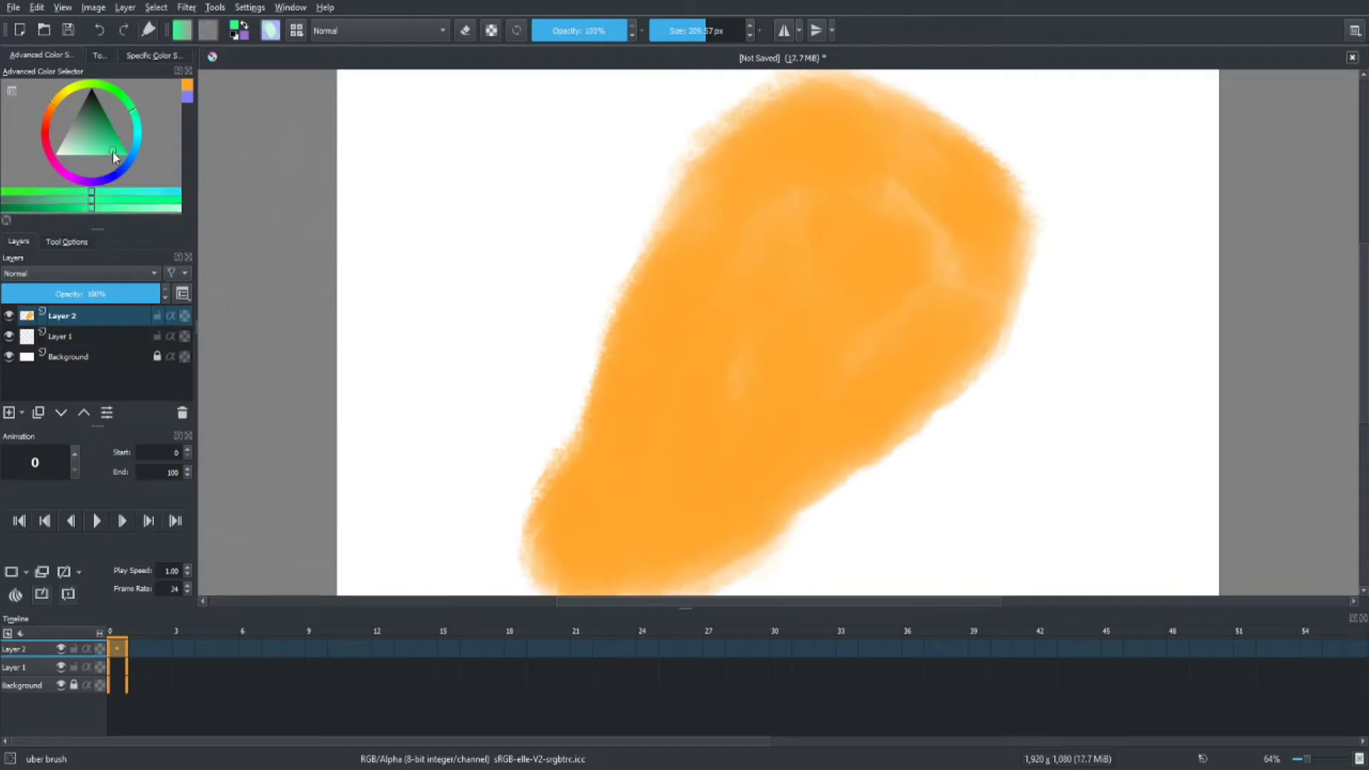
click(121, 144)
mouse_move(884, 114)
mouse_down()
mouse_move(1012, 107)
mouse_move(948, 104)
mouse_move(906, 160)
mouse_move(1041, 142)
mouse_move(891, 93)
mouse_up()
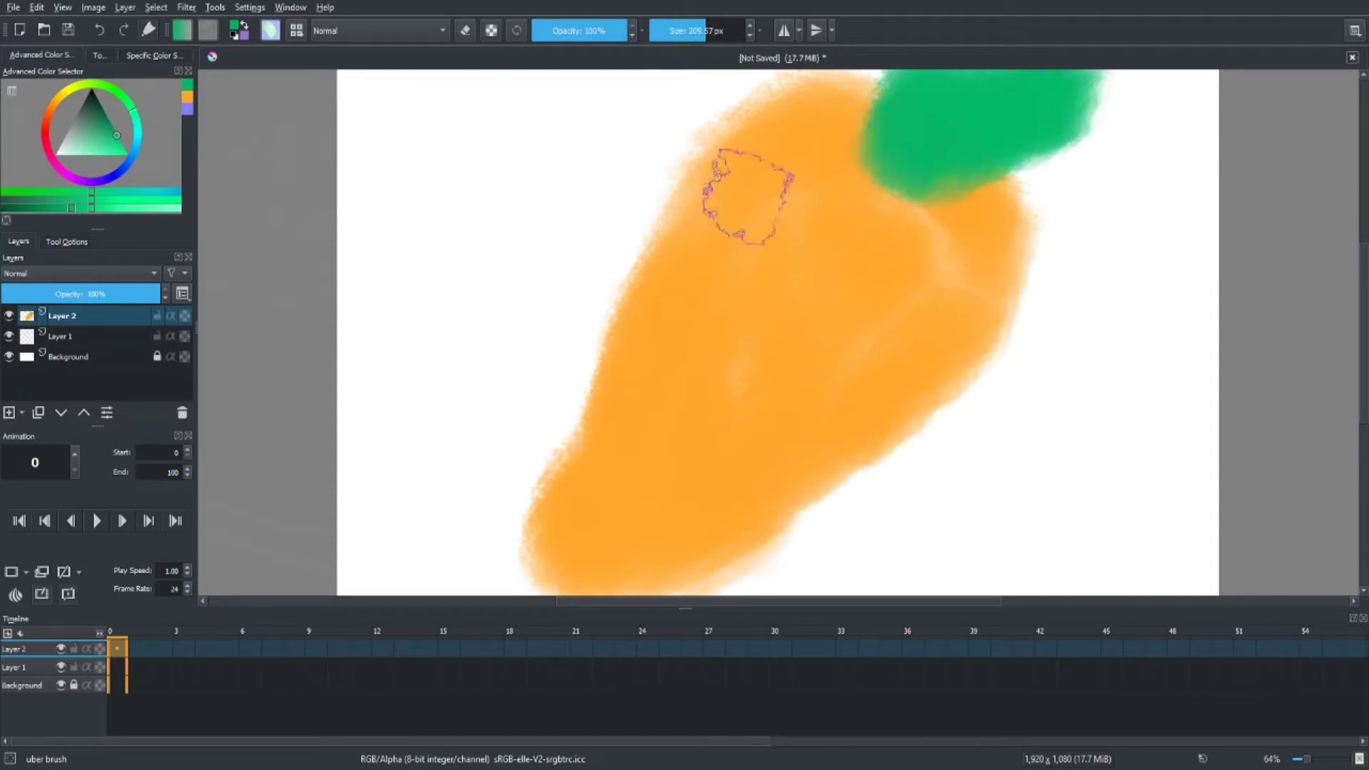
Add darker green texture strokes across the leafy top and along its lower edge with a 50.01 px brush.
drag(97, 147, 112, 124)
drag(669, 20, 683, 34)
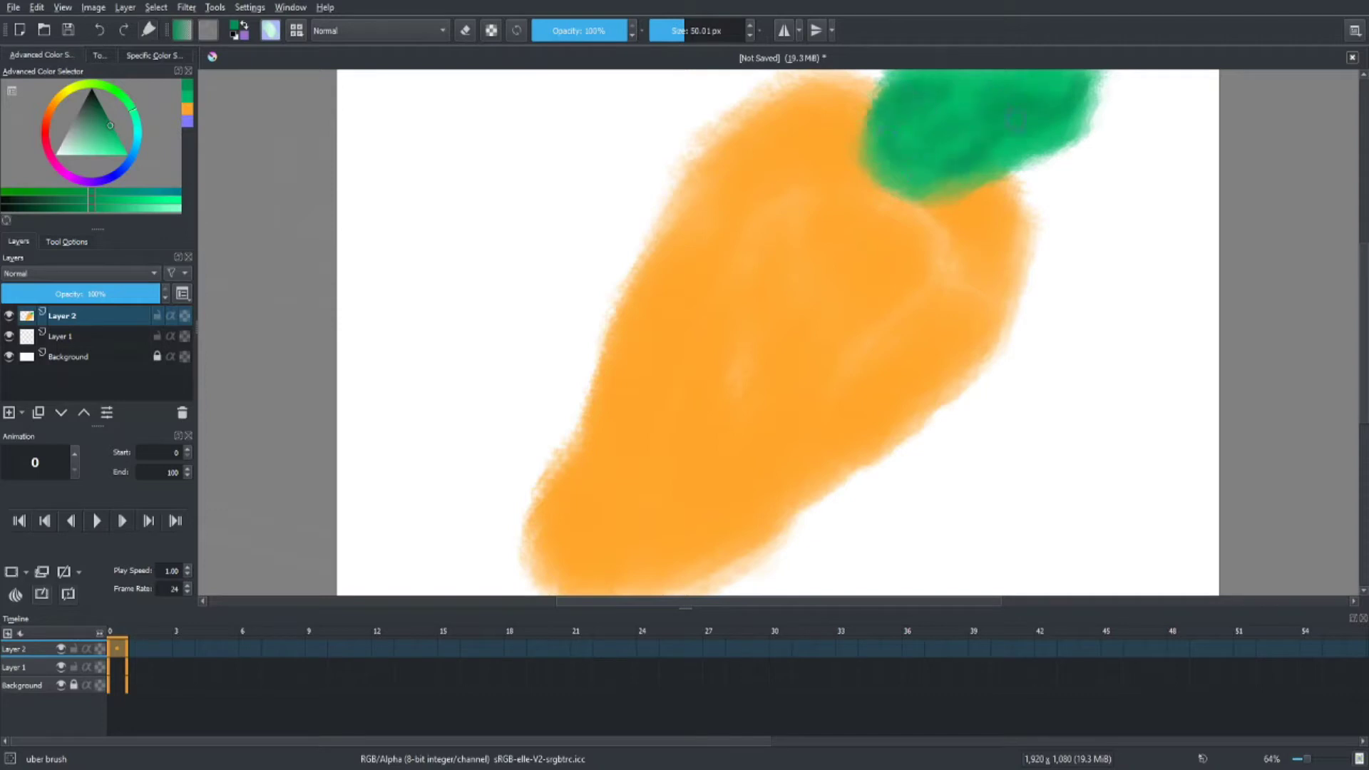
drag(1006, 167, 1078, 134)
drag(961, 186, 1078, 133)
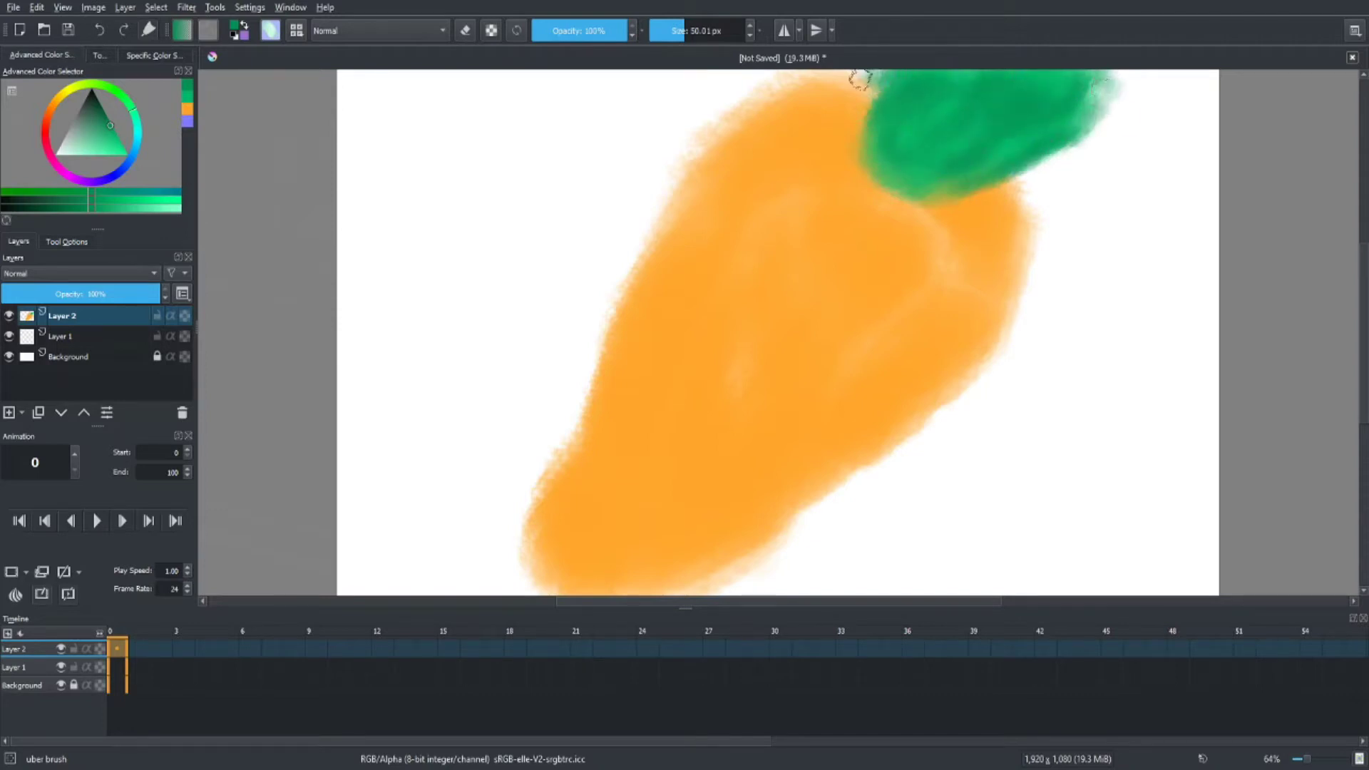
mouse_move(955, 197)
mouse_down()
mouse_move(1058, 173)
mouse_move(1093, 136)
mouse_move(1037, 180)
mouse_move(938, 200)
mouse_move(878, 184)
mouse_move(870, 106)
mouse_up()
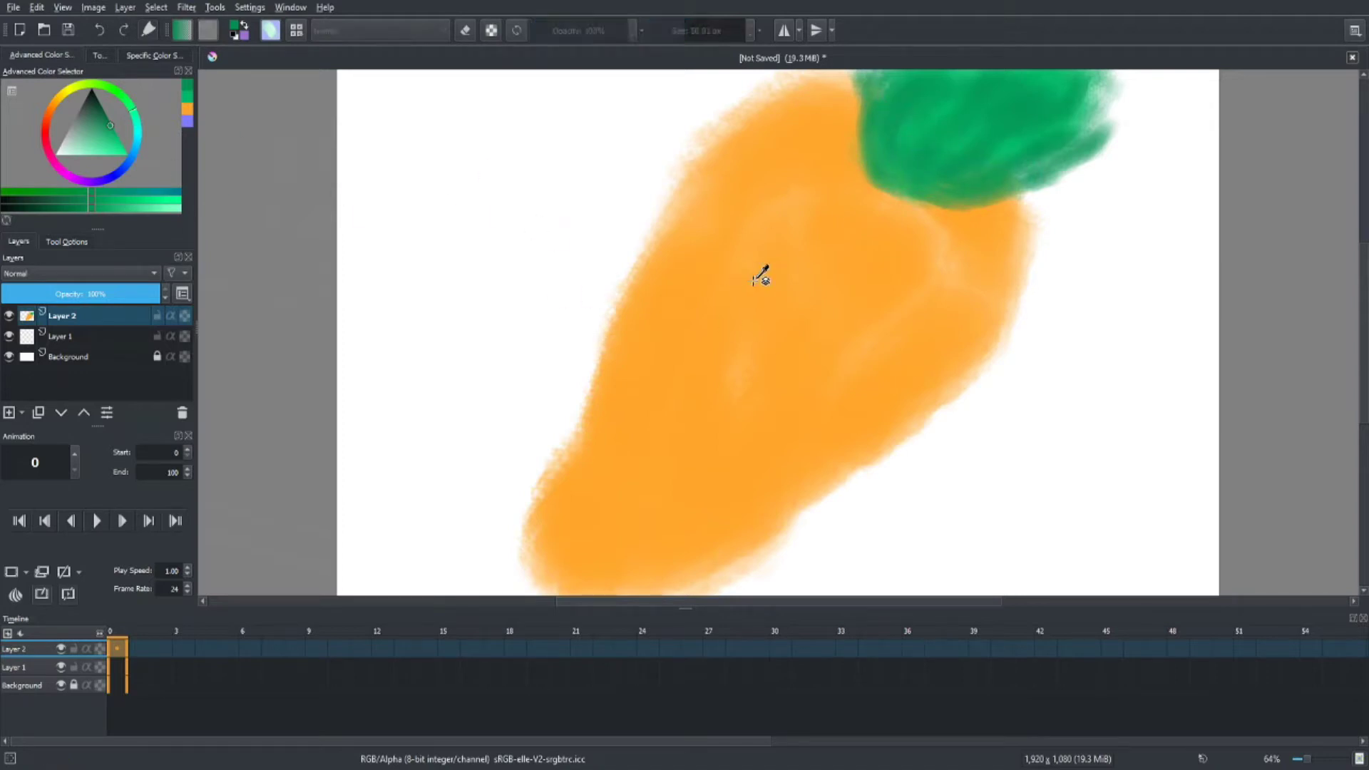
Even out light patches with the sampled body orange and paint four curved darker-orange stripes across the carrot.
ctrl+click(745, 282)
drag(655, 434, 605, 448)
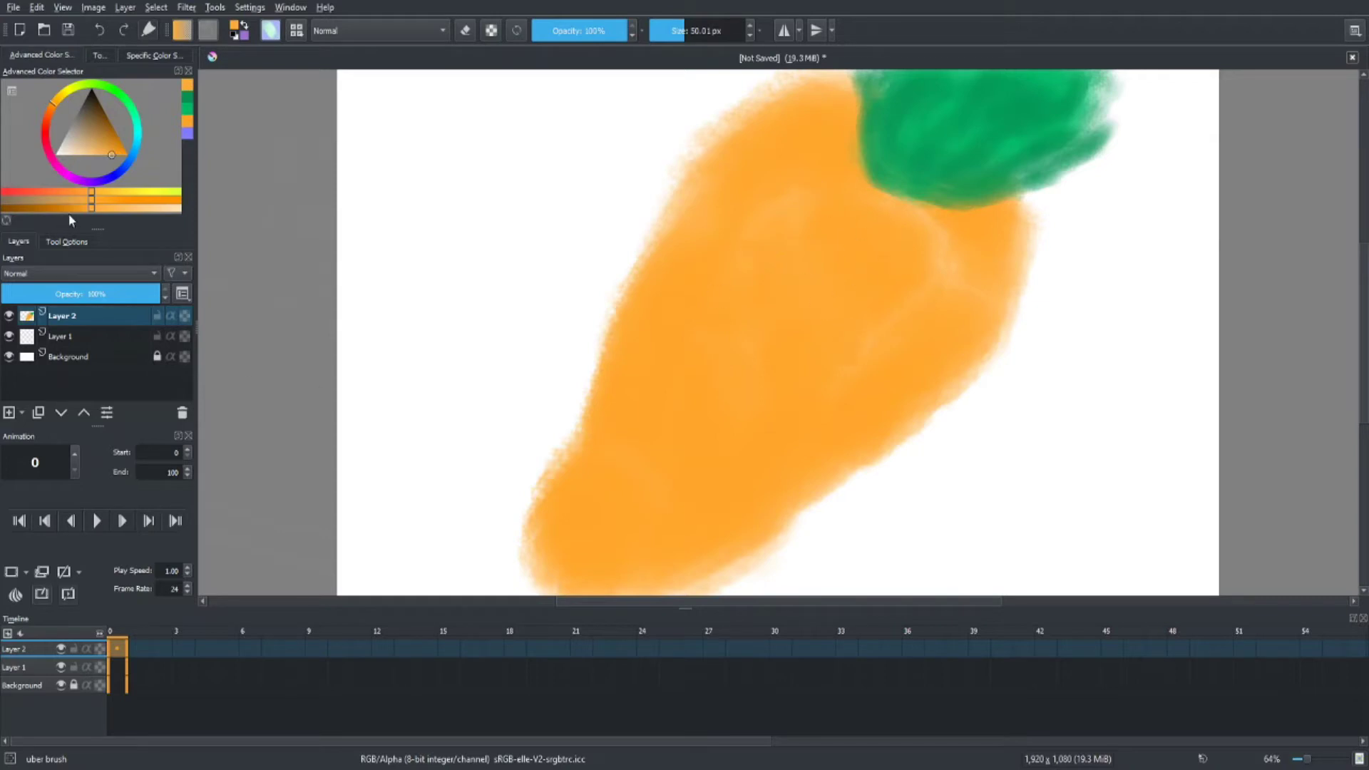
drag(617, 442, 633, 455)
mouse_move(677, 344)
mouse_down()
mouse_move(748, 410)
mouse_move(749, 392)
mouse_move(652, 339)
mouse_up()
mouse_move(755, 260)
mouse_down()
mouse_move(724, 257)
mouse_move(849, 363)
mouse_move(713, 265)
mouse_up()
mouse_move(738, 165)
mouse_down()
mouse_move(877, 221)
mouse_move(799, 174)
mouse_move(734, 164)
mouse_up()
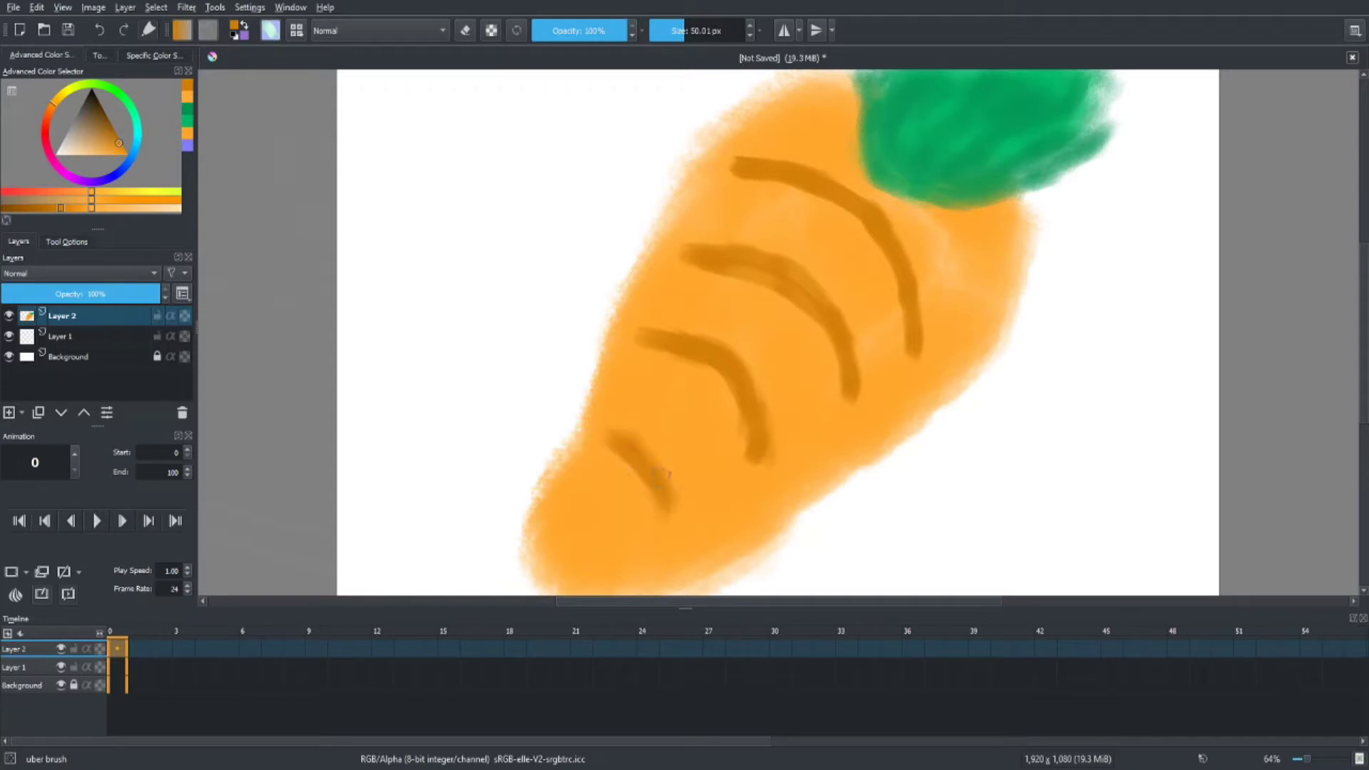
Thicken all four curved stripes with further darker-orange strokes along both of their edges.
drag(638, 433, 663, 460)
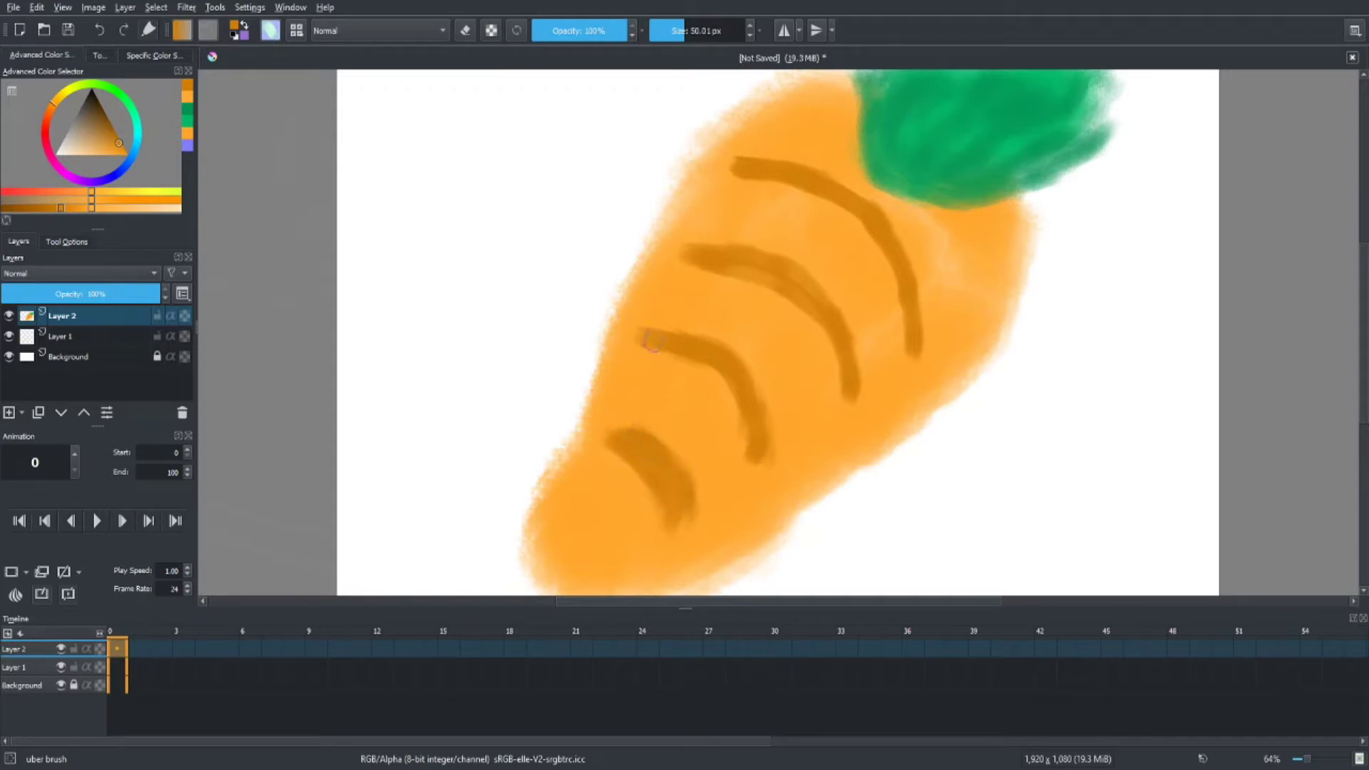
drag(650, 340, 745, 439)
mouse_move(702, 329)
mouse_down()
mouse_move(777, 424)
mouse_move(766, 443)
mouse_up()
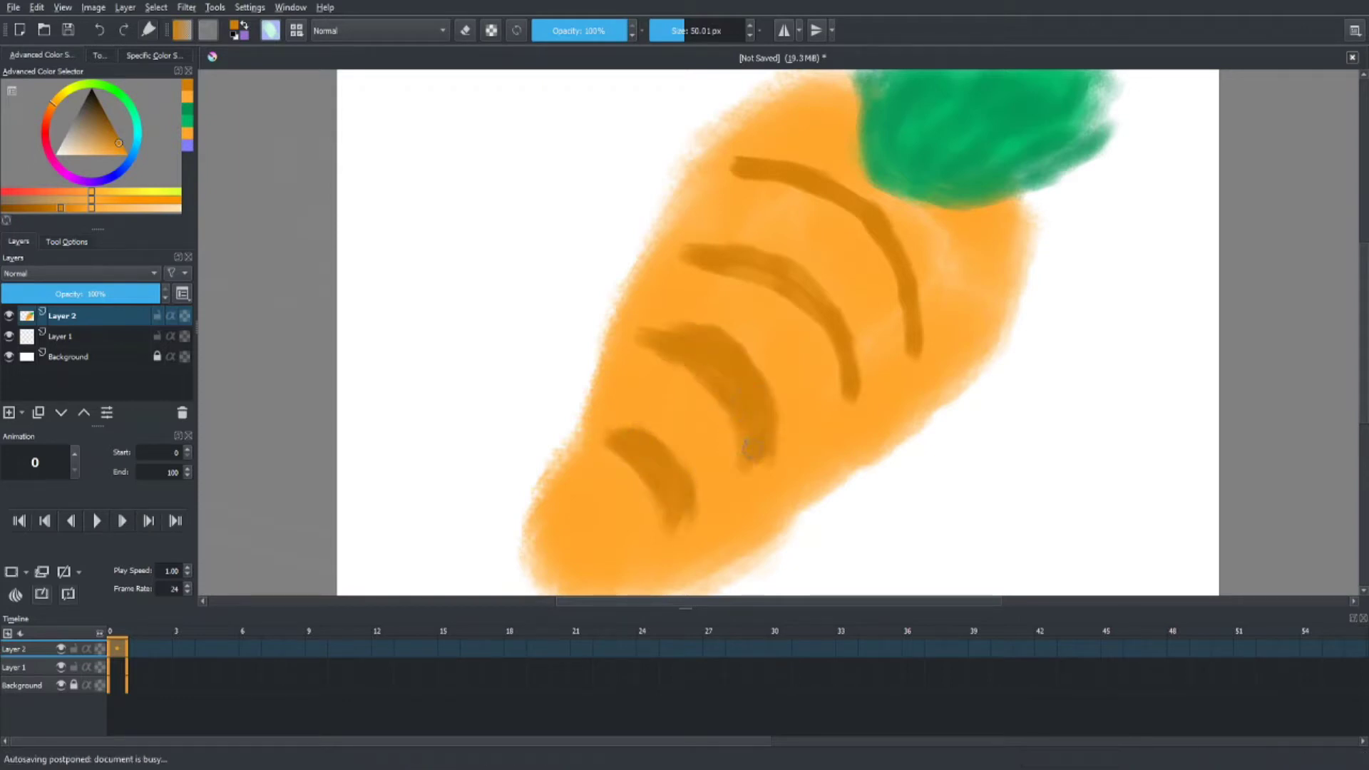
mouse_move(690, 256)
mouse_down()
mouse_move(789, 305)
mouse_move(845, 388)
mouse_up()
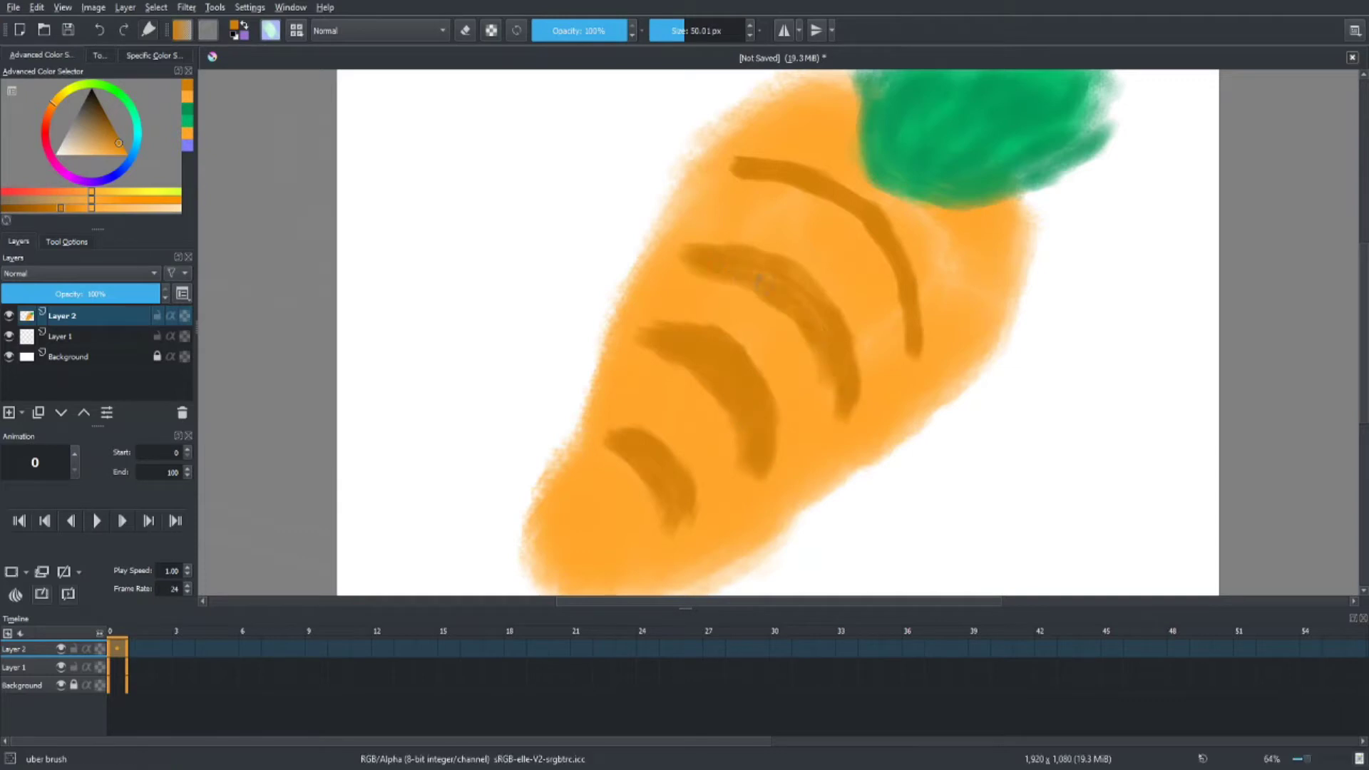
drag(775, 186, 856, 223)
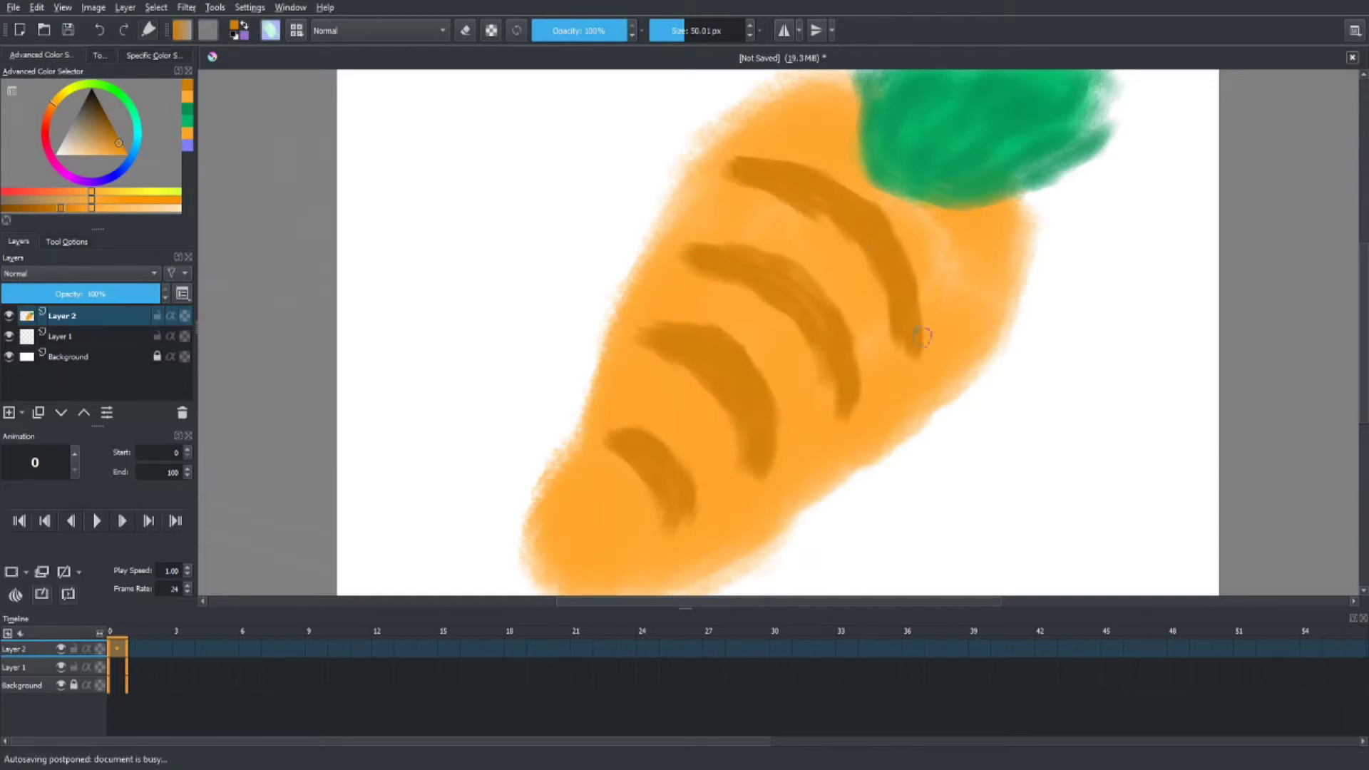
drag(922, 336, 910, 389)
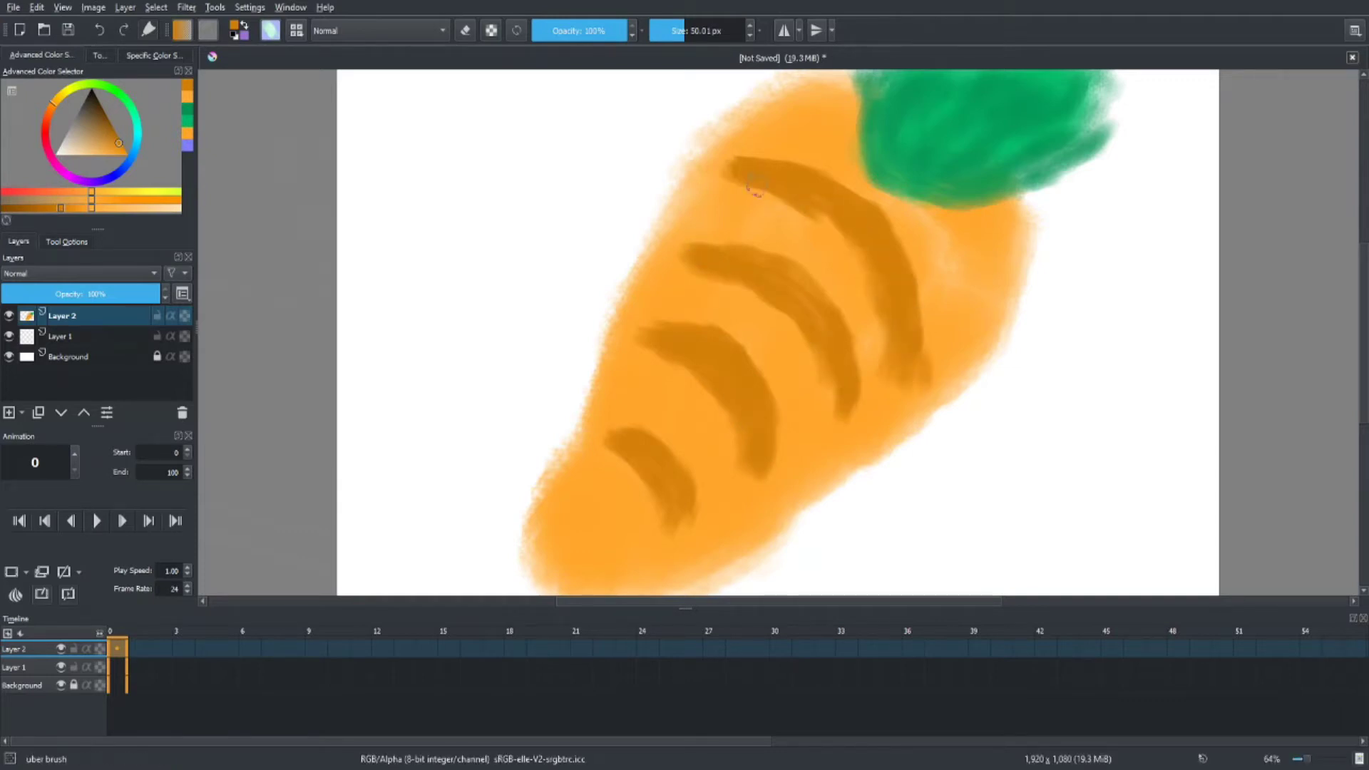
drag(756, 187, 835, 238)
mouse_move(715, 273)
mouse_down()
mouse_move(757, 296)
mouse_move(816, 353)
mouse_move(829, 413)
mouse_up()
drag(638, 352, 741, 474)
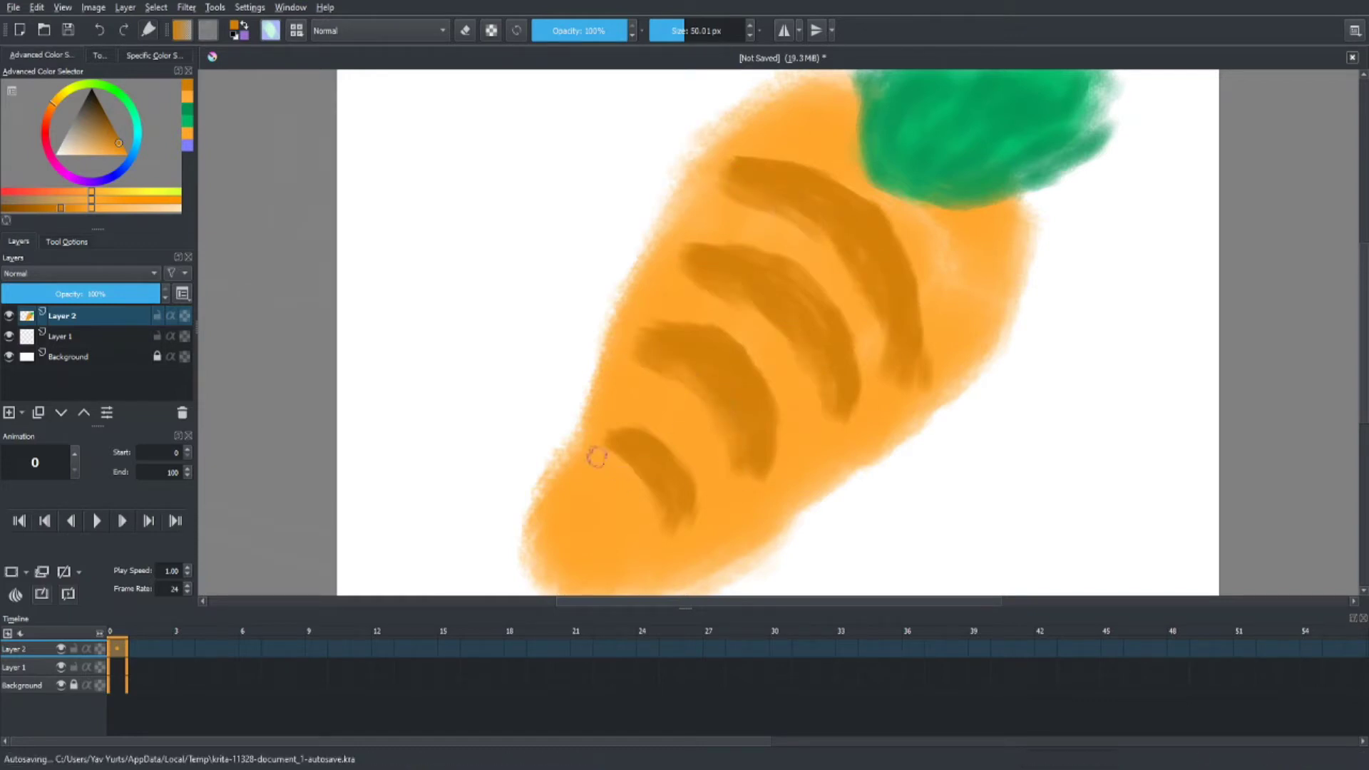
drag(595, 454, 656, 509)
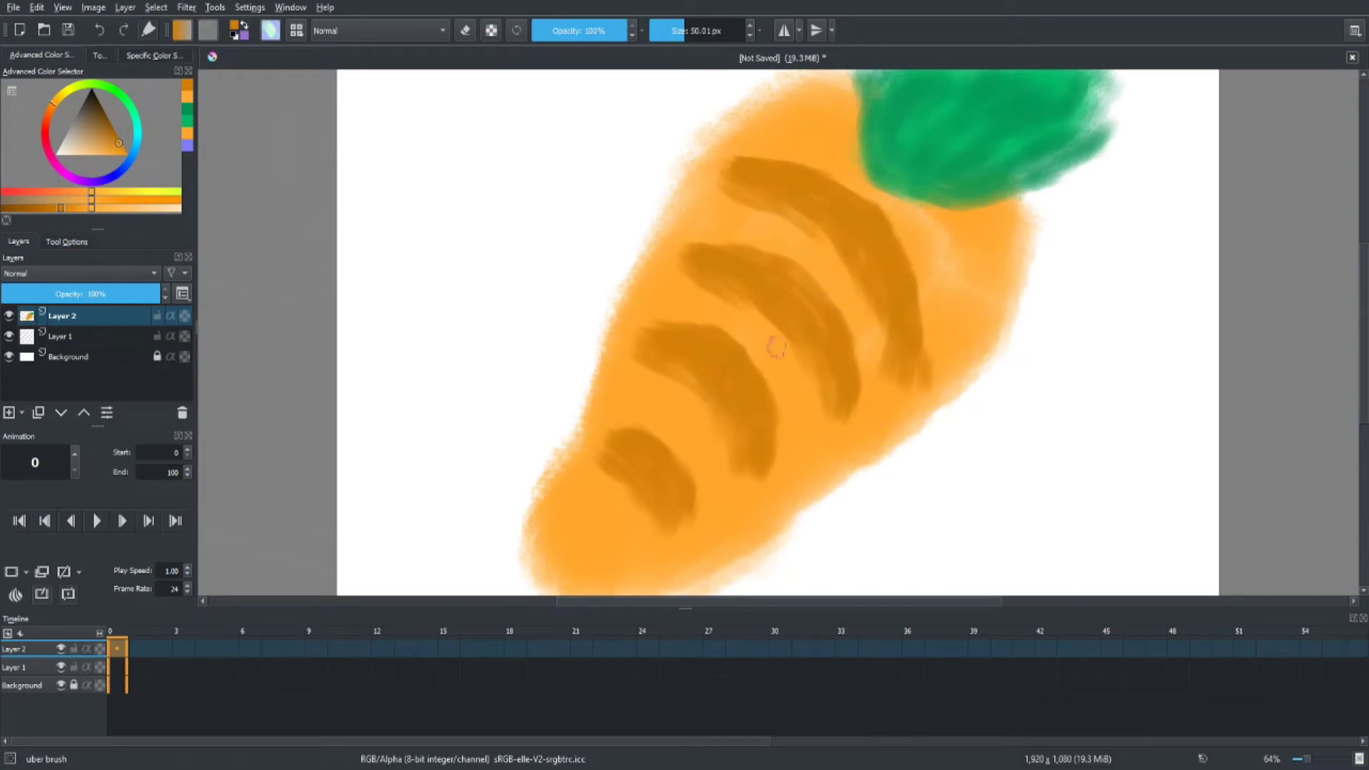
Paint a darker-orange shadow band on the carrot along the lower edge of the leafy top.
ctrl+click(982, 246)
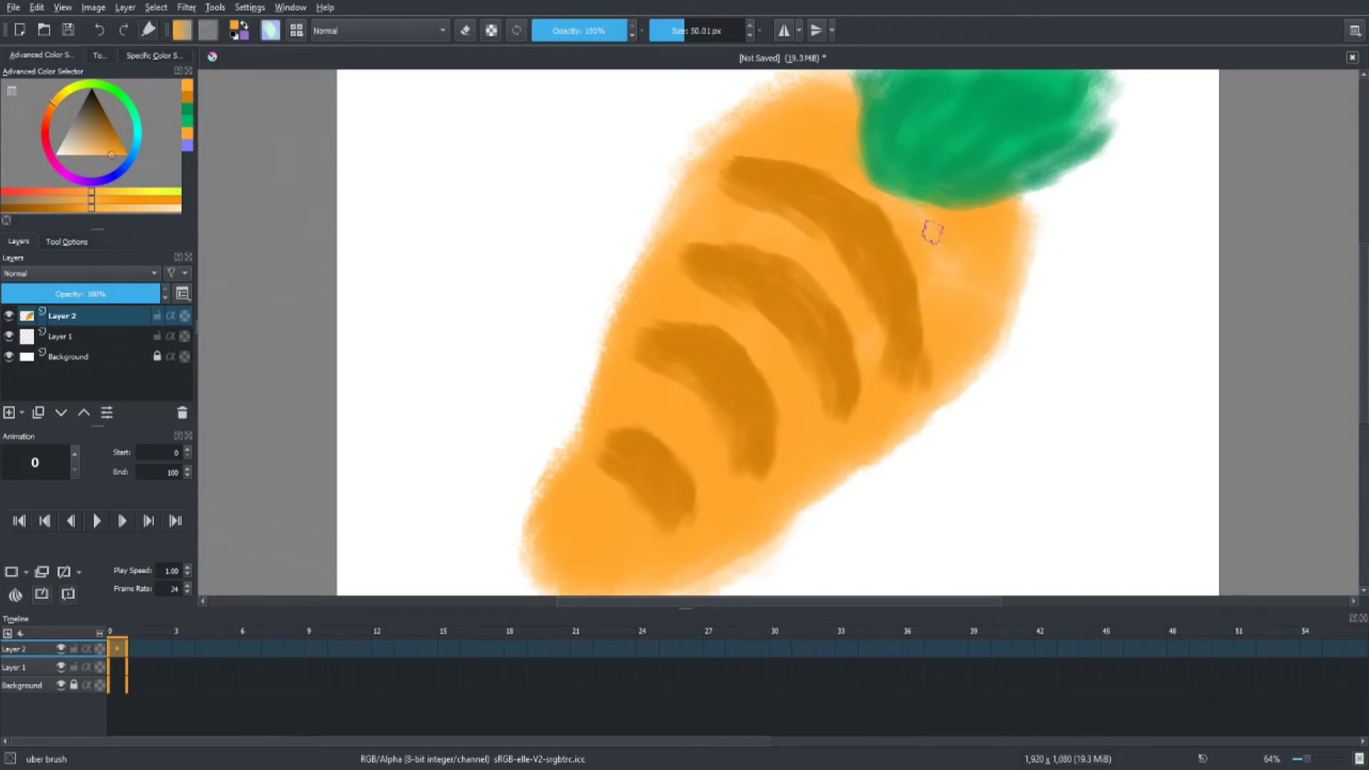
ctrl+click(876, 204)
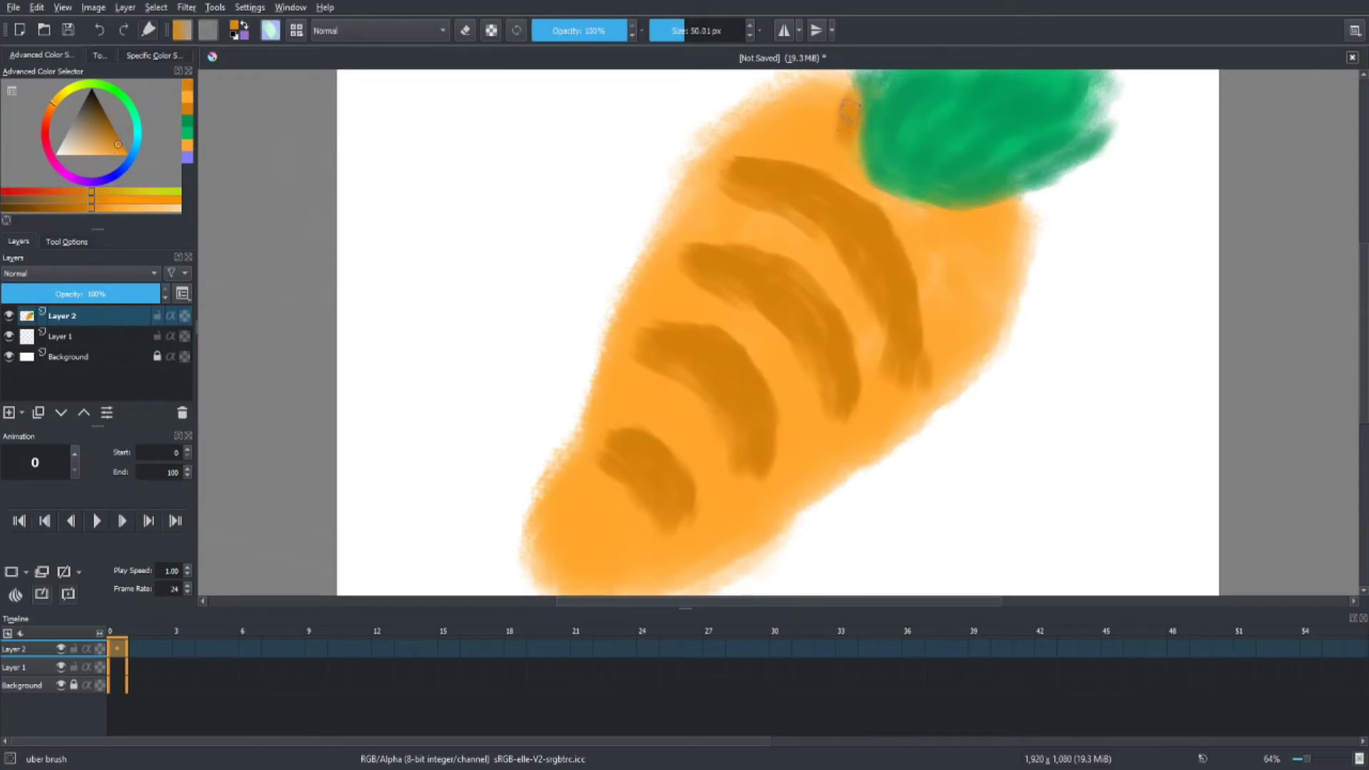
drag(883, 198, 978, 216)
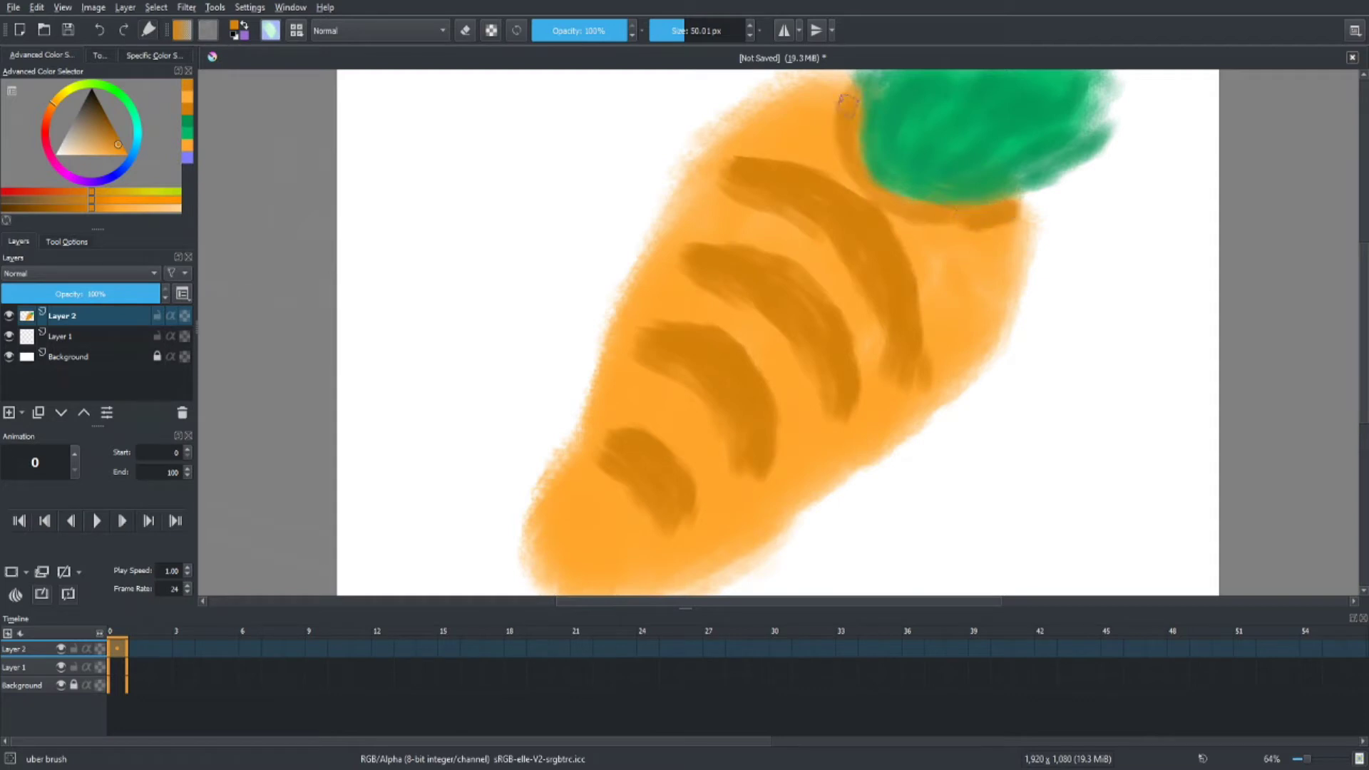
Thin and soften the shadow band and the curved stripes with the sampled body orange and a larger brush.
ctrl+click(815, 100)
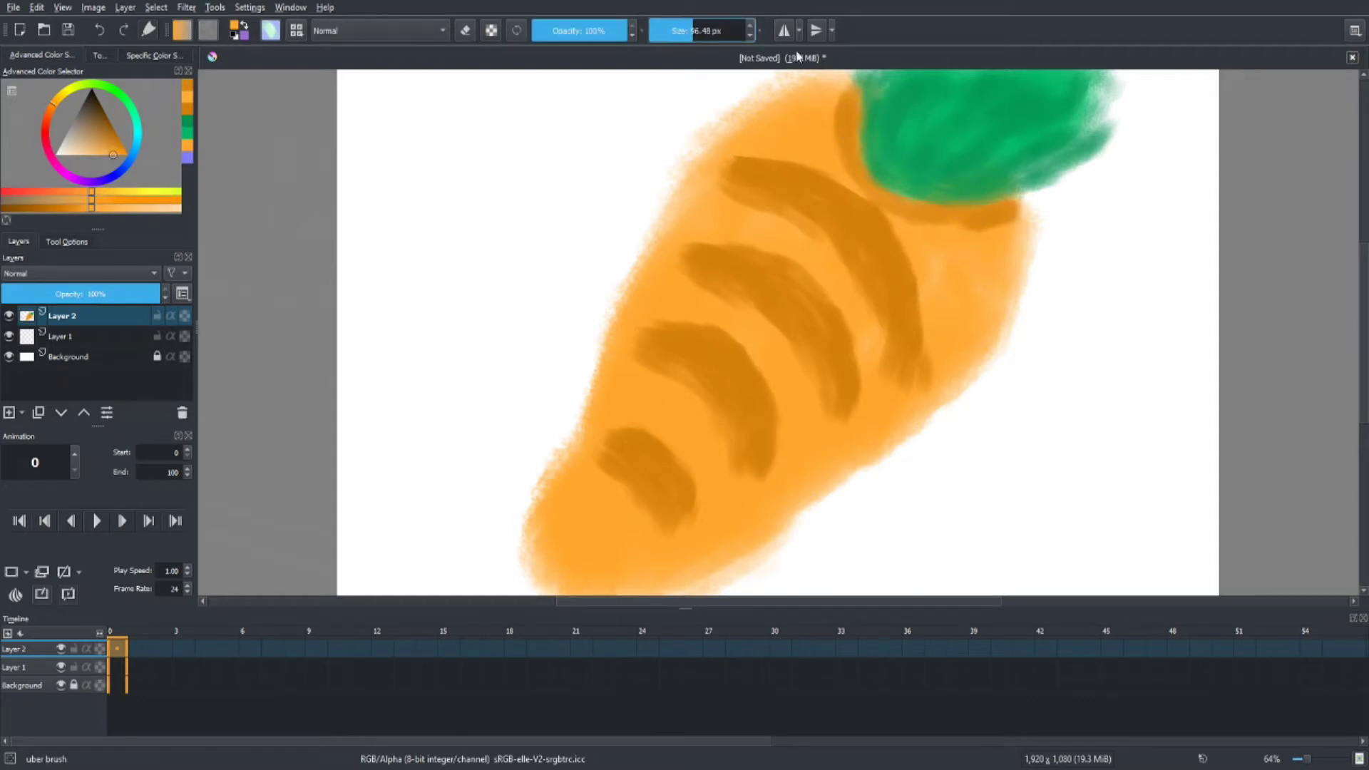
drag(837, 96, 829, 124)
mouse_move(846, 174)
mouse_down()
mouse_move(913, 228)
mouse_move(1003, 229)
mouse_up()
mouse_move(763, 164)
mouse_down()
mouse_move(803, 155)
mouse_move(882, 226)
mouse_move(938, 346)
mouse_up()
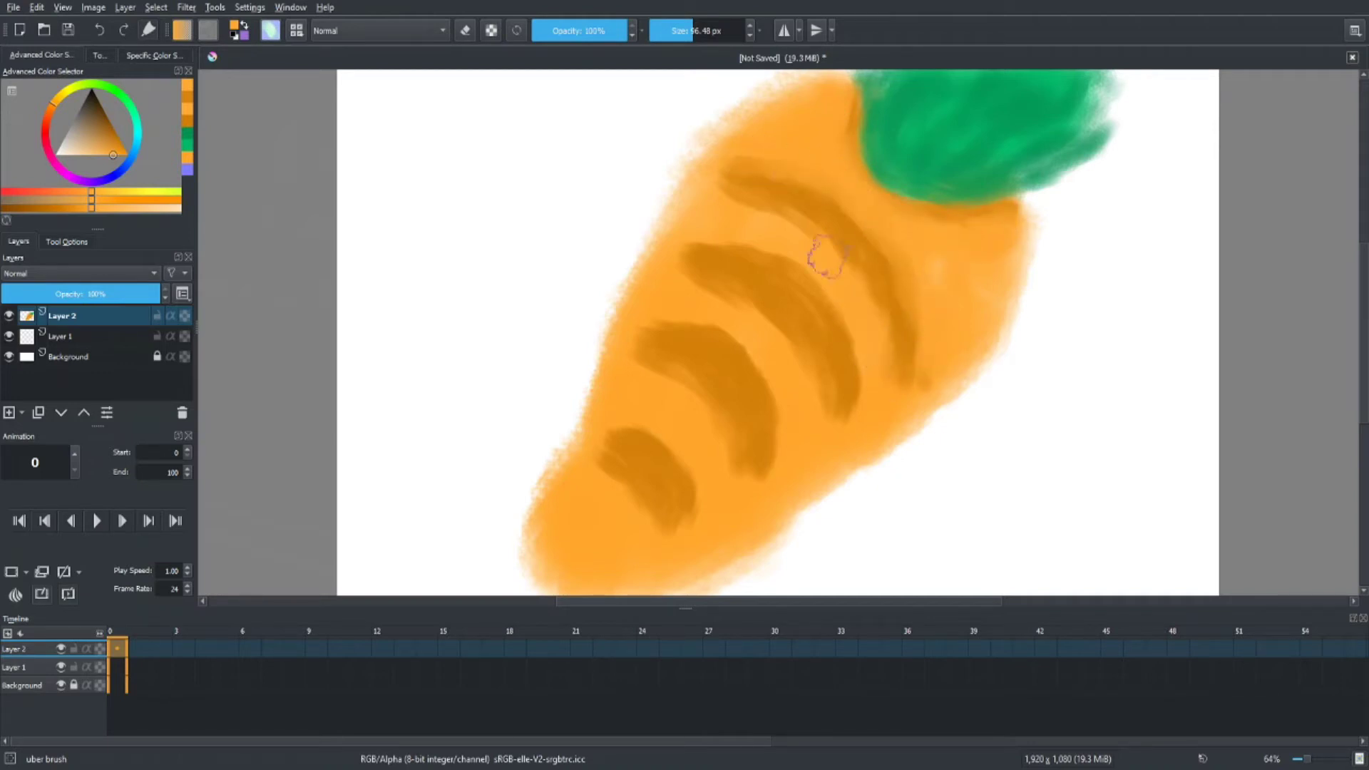
mouse_move(745, 210)
mouse_down()
mouse_move(791, 267)
mouse_move(693, 239)
mouse_move(778, 273)
mouse_move(841, 326)
mouse_move(870, 403)
mouse_up()
mouse_move(702, 264)
mouse_down()
mouse_move(823, 421)
mouse_move(691, 314)
mouse_move(739, 342)
mouse_move(786, 438)
mouse_move(778, 451)
mouse_move(696, 400)
mouse_move(732, 428)
mouse_move(682, 422)
mouse_move(664, 499)
mouse_move(645, 520)
mouse_up()
Repaint the shortest stripe near the carrot's tip with sampled orange tones.
ctrl+click(639, 487)
mouse_move(611, 468)
mouse_down()
mouse_move(627, 444)
mouse_move(681, 513)
mouse_up()
ctrl+click(721, 360)
mouse_move(611, 427)
mouse_down()
mouse_move(671, 491)
mouse_move(672, 529)
mouse_up()
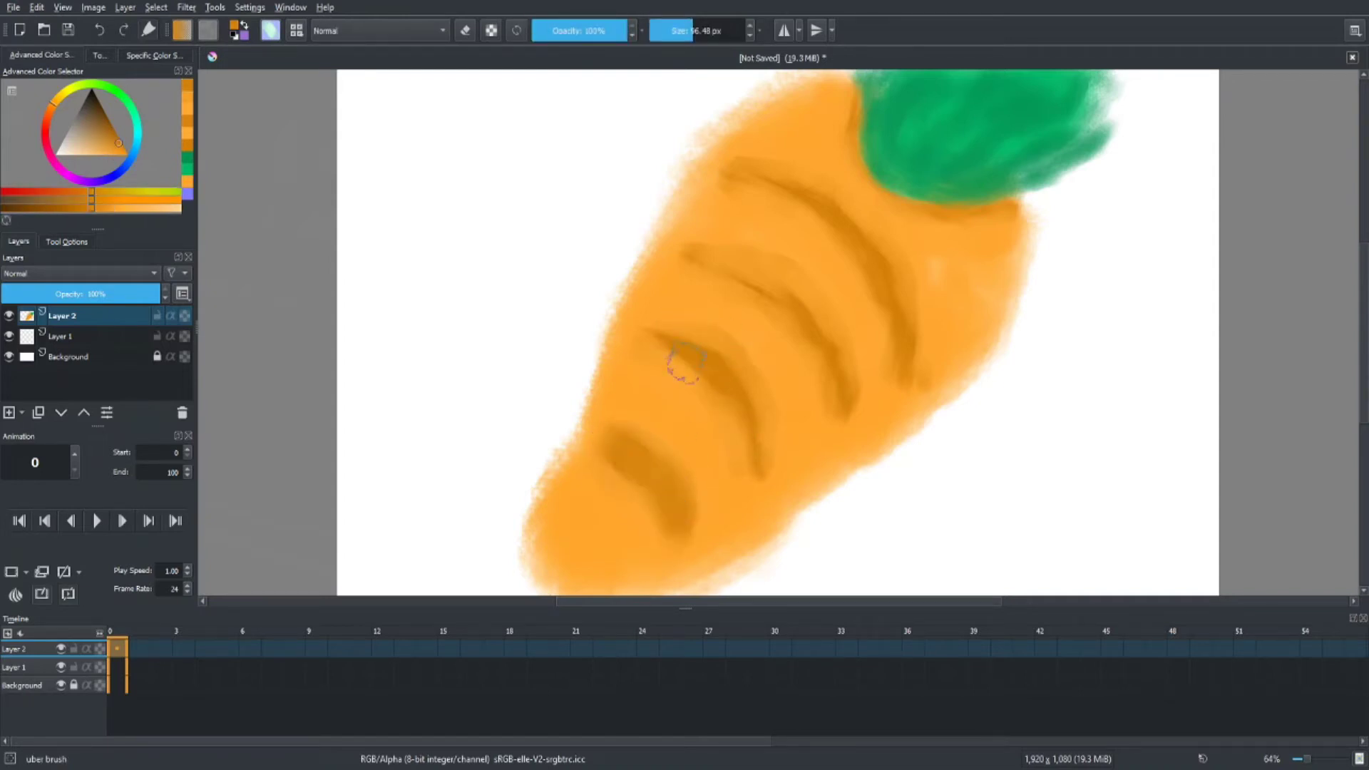
Repaint the three longer stripes as even, wider bands in the darker orange sampled from the tip stripe.
ctrl+click(610, 453)
mouse_move(650, 339)
mouse_down()
mouse_move(693, 351)
mouse_move(765, 457)
mouse_up()
mouse_move(701, 248)
mouse_down()
mouse_move(785, 278)
mouse_move(840, 398)
mouse_up()
mouse_move(711, 277)
mouse_down()
mouse_move(845, 250)
mouse_move(748, 176)
mouse_move(811, 198)
mouse_move(909, 325)
mouse_move(724, 177)
mouse_up()
ctrl+click(636, 463)
mouse_move(667, 345)
mouse_down()
mouse_move(776, 484)
mouse_move(668, 337)
mouse_up()
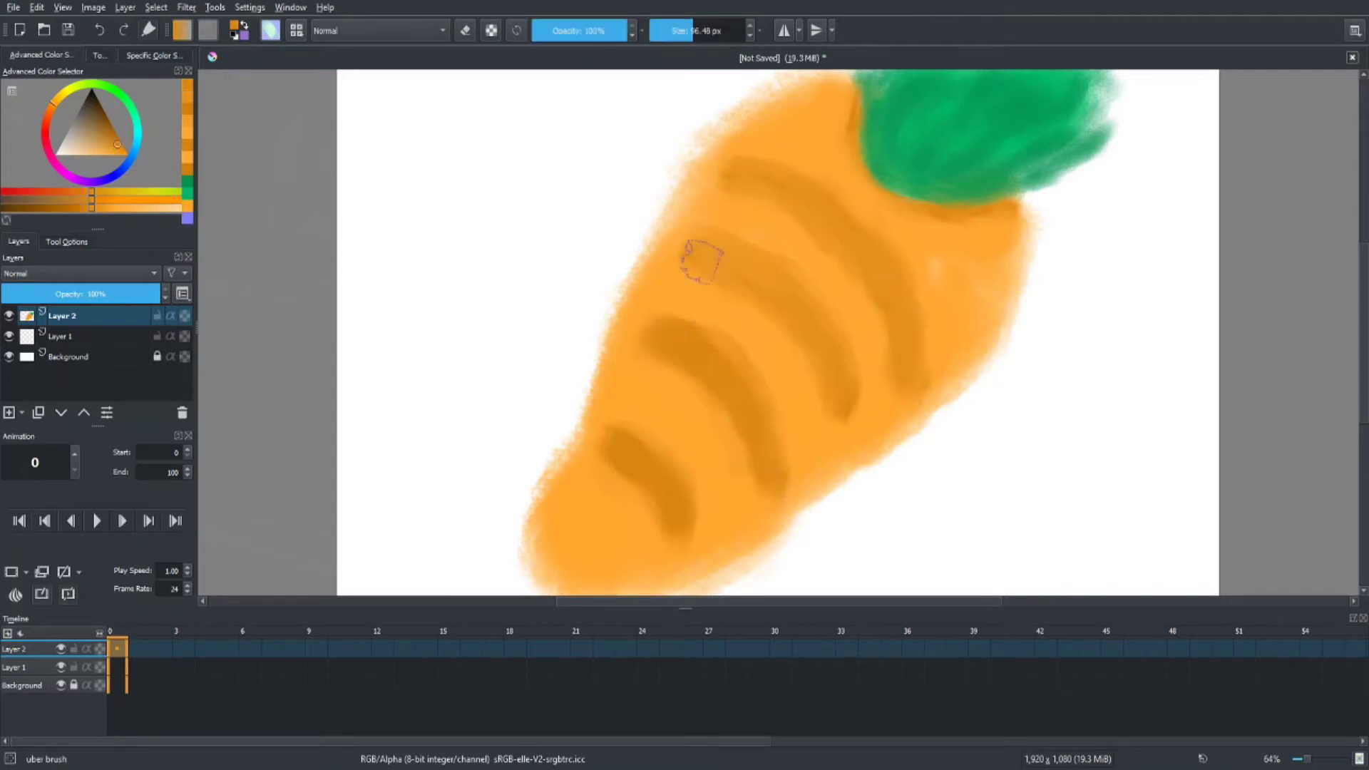
mouse_move(702, 261)
mouse_down()
mouse_move(831, 387)
mouse_move(800, 233)
mouse_move(879, 314)
mouse_move(883, 256)
mouse_up()
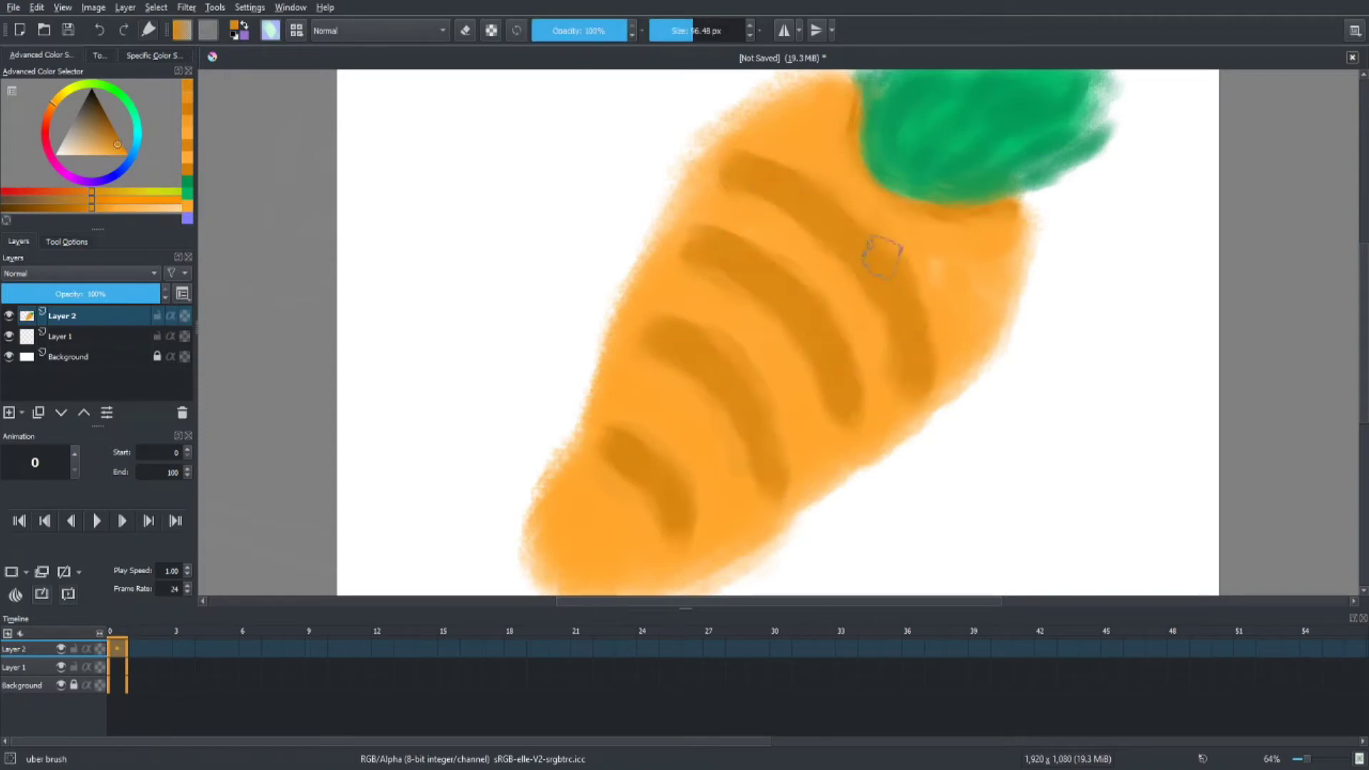
Trim the leafy top's lower edge and cover the old shadow band with the sampled body orange.
ctrl+click(984, 253)
drag(855, 132, 924, 192)
drag(852, 137, 998, 235)
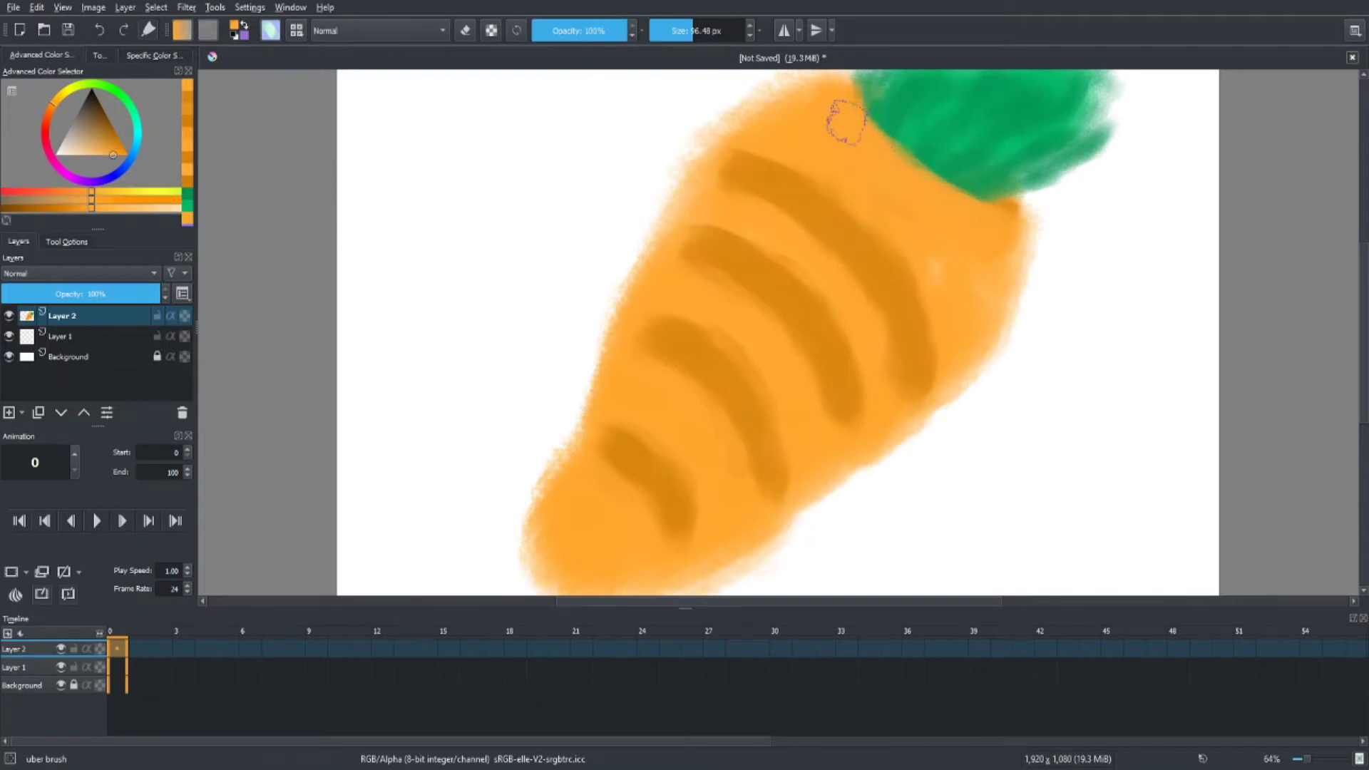
Paint a new darker-orange shadow band under the leafy top and extend the top's lower edge in muted green.
ctrl+click(868, 249)
mouse_move(873, 151)
mouse_down()
mouse_move(845, 89)
mouse_move(850, 121)
mouse_move(926, 191)
mouse_move(993, 220)
mouse_move(1080, 184)
mouse_move(1098, 119)
mouse_up()
ctrl+click(973, 203)
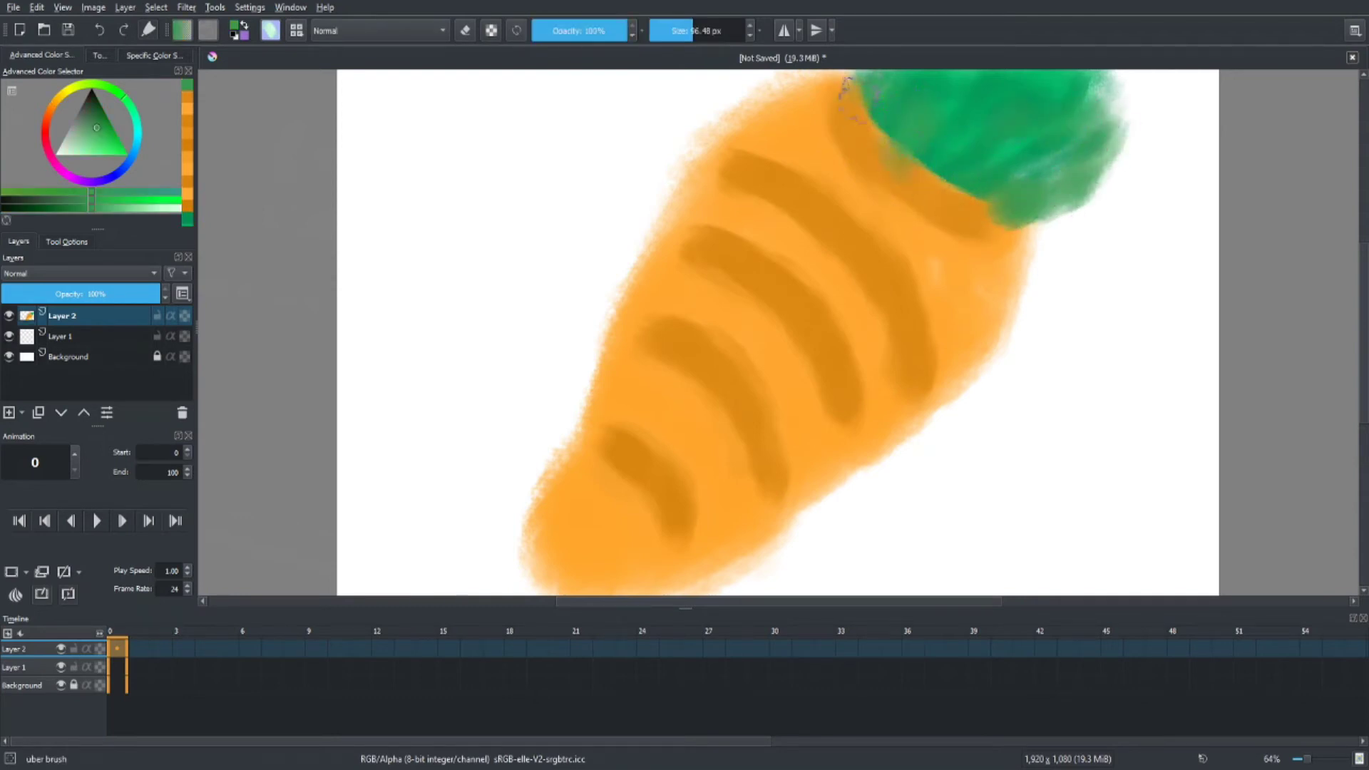
mouse_move(850, 97)
mouse_down()
mouse_move(986, 206)
mouse_move(1000, 201)
mouse_move(829, 112)
mouse_move(831, 87)
mouse_move(892, 174)
mouse_move(1018, 241)
mouse_up()
Narrow the new shadow band under the leafy top with sampled body orange.
ctrl+click(830, 107)
ctrl+click(834, 181)
drag(812, 102, 874, 191)
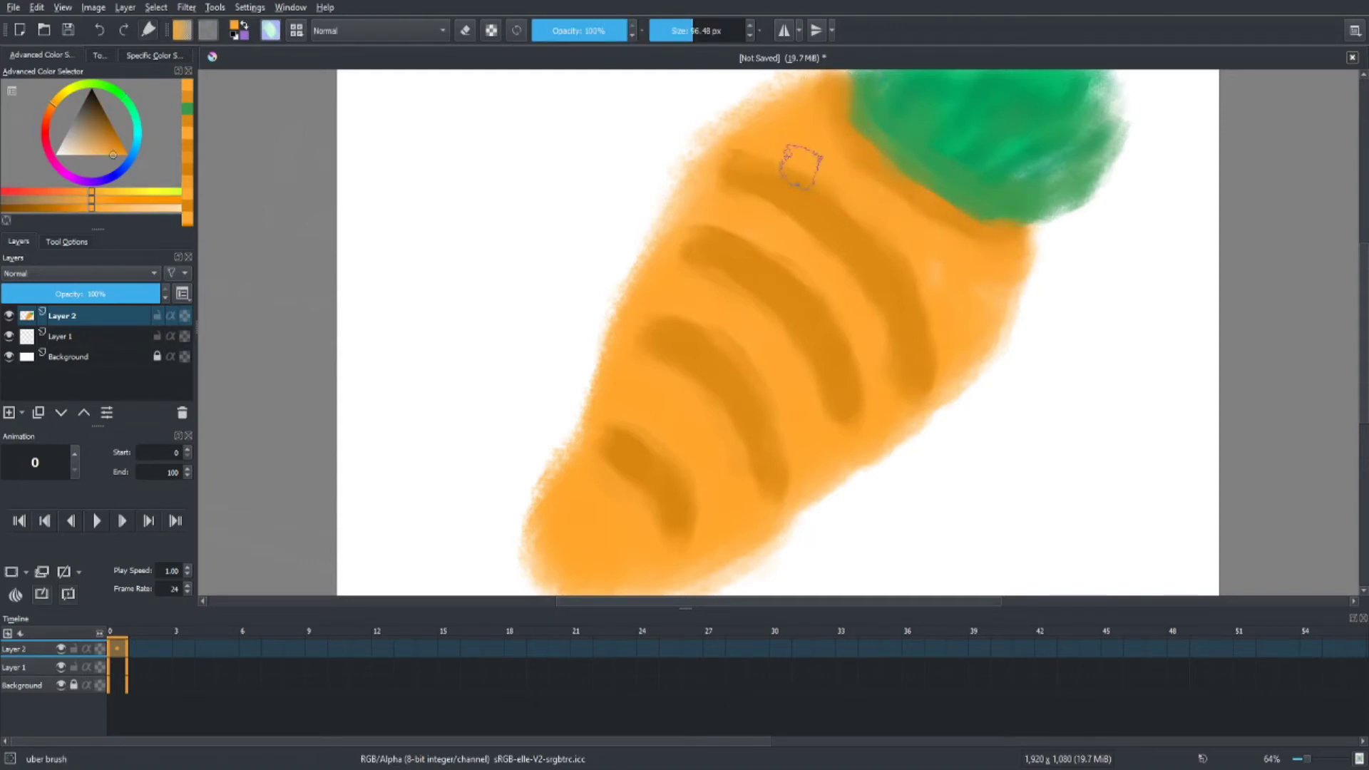
Try to thin the stripe nearest the leafy top with body orange, and undo the strokes.
drag(801, 159, 935, 289)
mouse_move(741, 165)
mouse_down()
mouse_move(810, 207)
mouse_move(911, 388)
mouse_move(809, 178)
mouse_up()
key(ctrl+z)
key(ctrl+z)
key(ctrl+z)
key(ctrl+z)
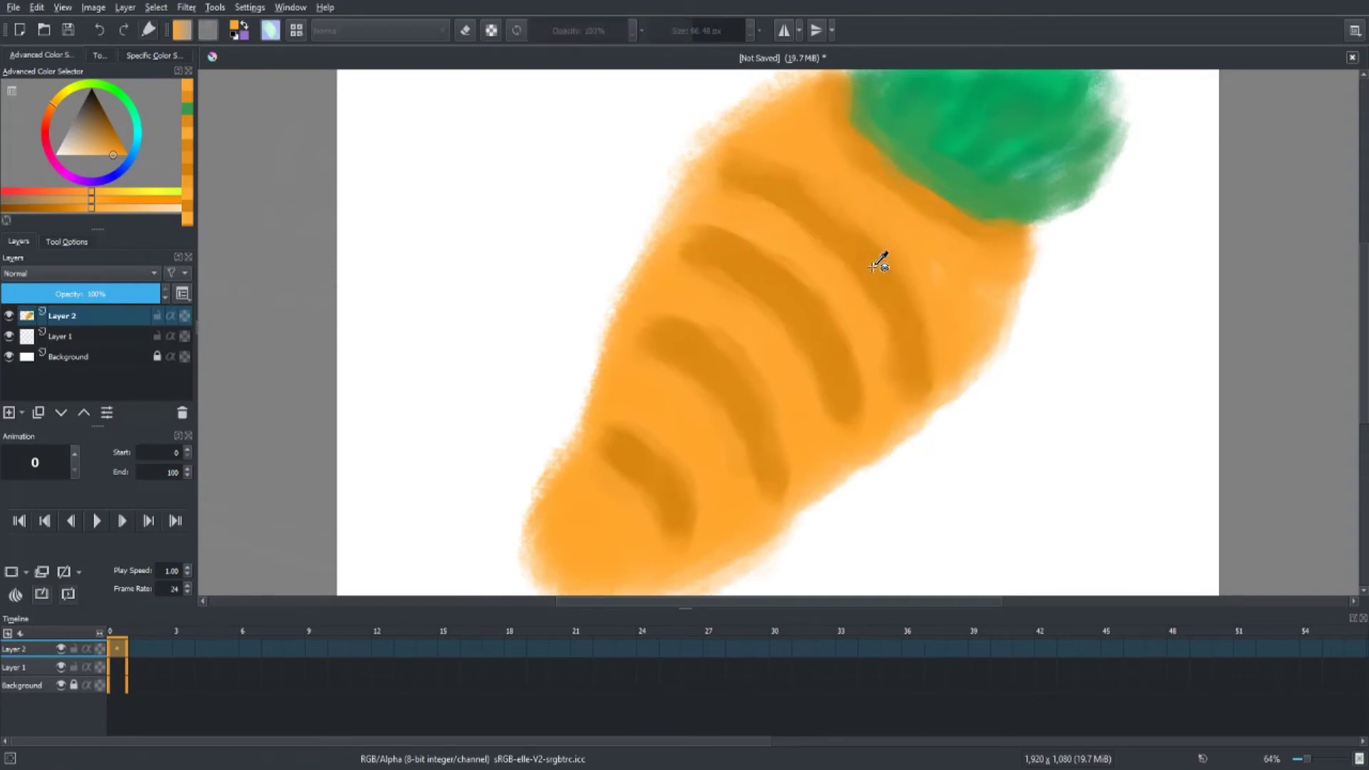
Repaint the stripe nearest the leafy top with its sampled darker orange, undoing the unwanted stroke.
ctrl+click(879, 264)
mouse_move(834, 206)
mouse_down()
mouse_move(796, 190)
mouse_move(877, 240)
mouse_move(941, 370)
mouse_move(800, 169)
mouse_up()
key(ctrl+z)
Clean up the carrot's outline by filling its edges with body orange and trimming them with white strokes.
ctrl+click(999, 290)
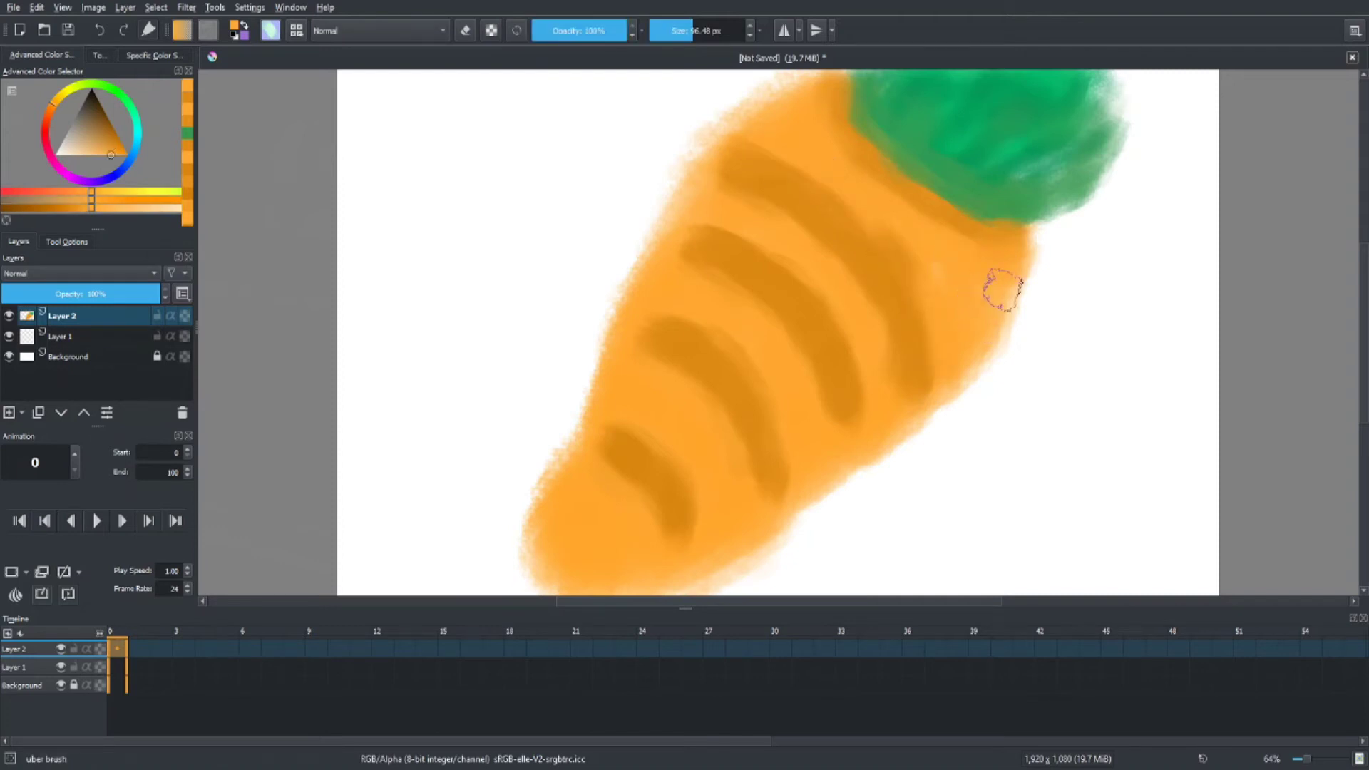
mouse_move(755, 531)
mouse_down()
mouse_move(642, 568)
mouse_move(553, 482)
mouse_move(644, 269)
mouse_move(747, 132)
mouse_move(678, 162)
mouse_move(613, 250)
mouse_move(656, 208)
mouse_move(602, 290)
mouse_move(605, 354)
mouse_move(571, 391)
mouse_move(502, 534)
mouse_move(524, 583)
mouse_up()
ctrl+click(590, 195)
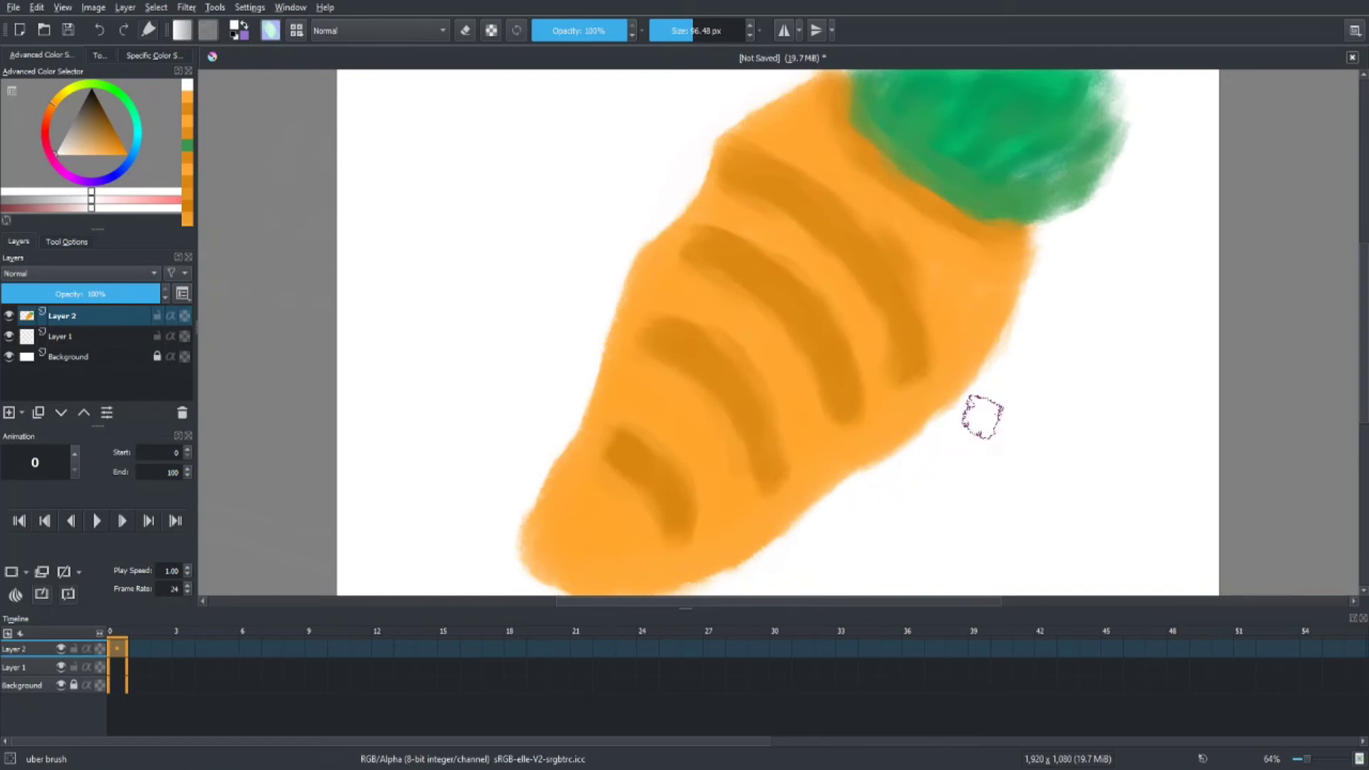
mouse_move(982, 417)
mouse_down()
mouse_move(1056, 264)
mouse_move(1053, 247)
mouse_move(1042, 293)
mouse_move(1053, 167)
mouse_move(1010, 103)
mouse_move(964, 89)
mouse_up()
Try adding pale highlight dabs to the leafy top, and undo them.
mouse_move(899, 104)
mouse_down()
mouse_move(916, 81)
mouse_move(911, 101)
mouse_up()
ctrl+click(931, 91)
drag(959, 118, 1032, 93)
mouse_move(1034, 146)
mouse_down()
mouse_move(1053, 134)
mouse_move(1042, 165)
mouse_up()
key(ctrl+z)
key(ctrl+z)
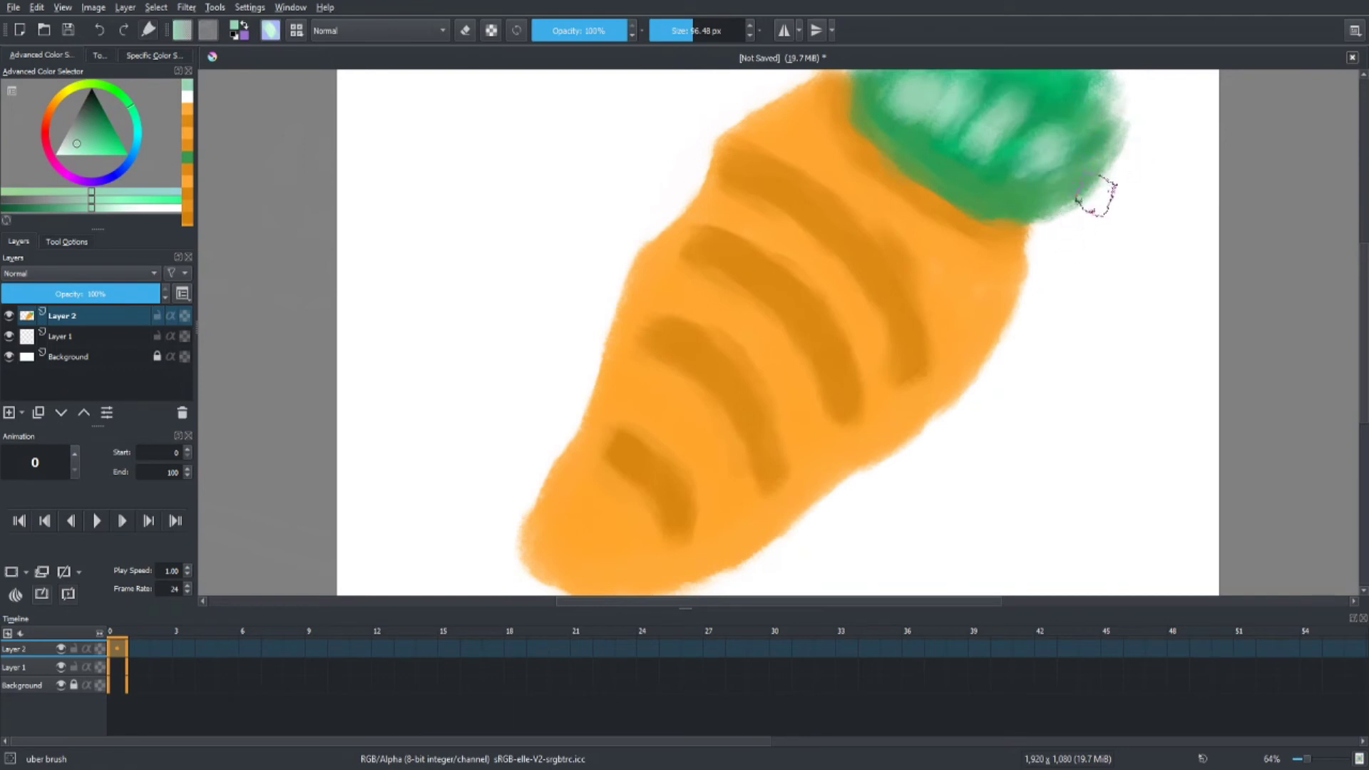
key(ctrl+z)
key(ctrl+z)
key(ctrl+z)
key(ctrl+z)
key(ctrl+z)
Repaint and widen the leafy top with sampled bright green, and blend muted green into it.
ctrl+click(1047, 148)
drag(1048, 148, 1021, 178)
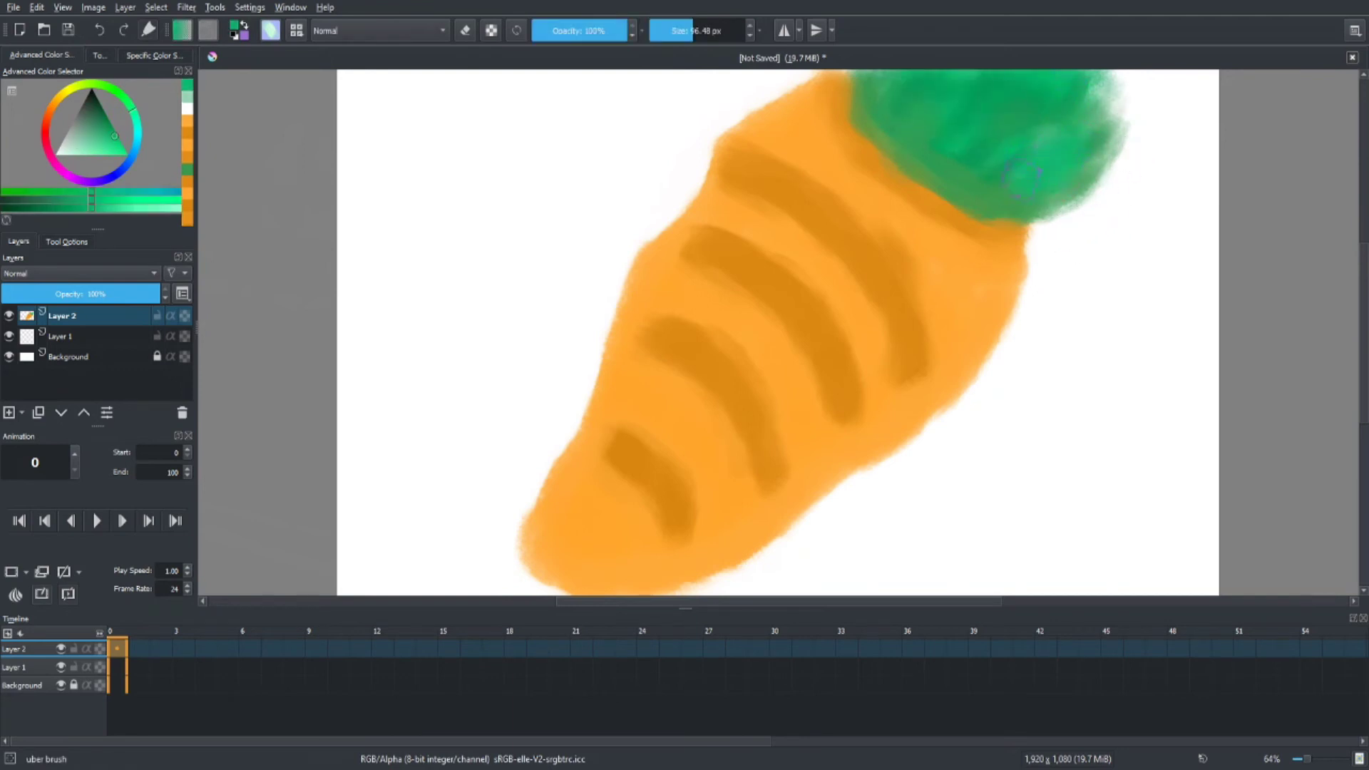
drag(959, 121, 1098, 149)
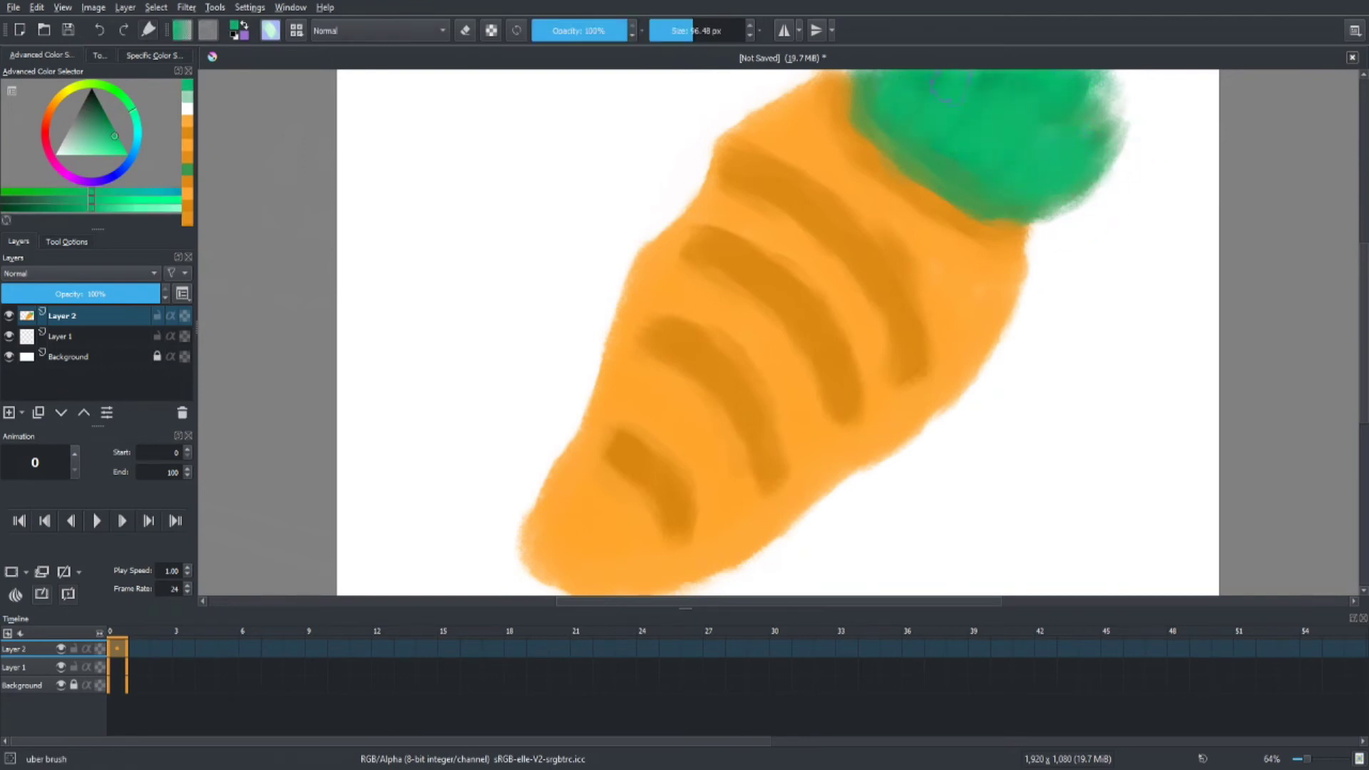
mouse_move(1094, 97)
mouse_down()
mouse_move(1144, 82)
mouse_move(1137, 110)
mouse_up()
ctrl+click(906, 125)
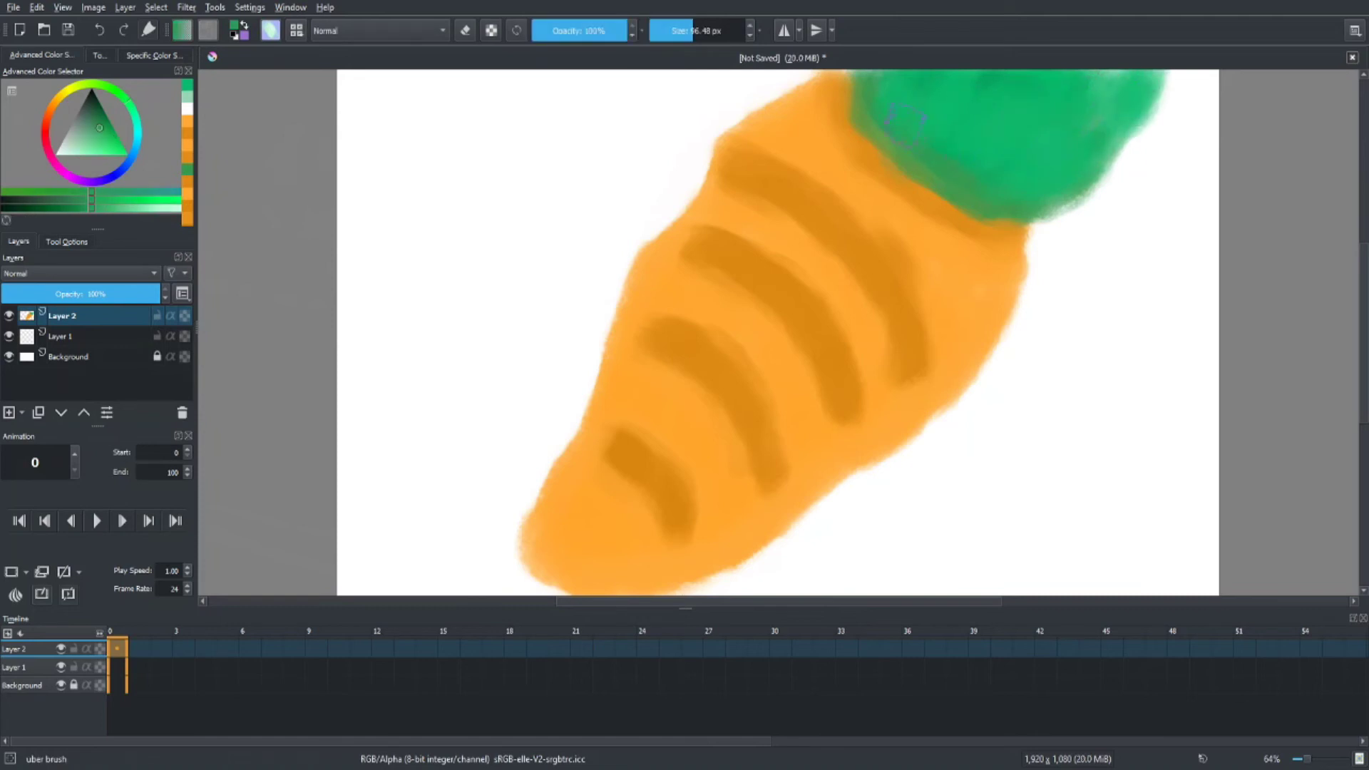
drag(905, 125, 926, 140)
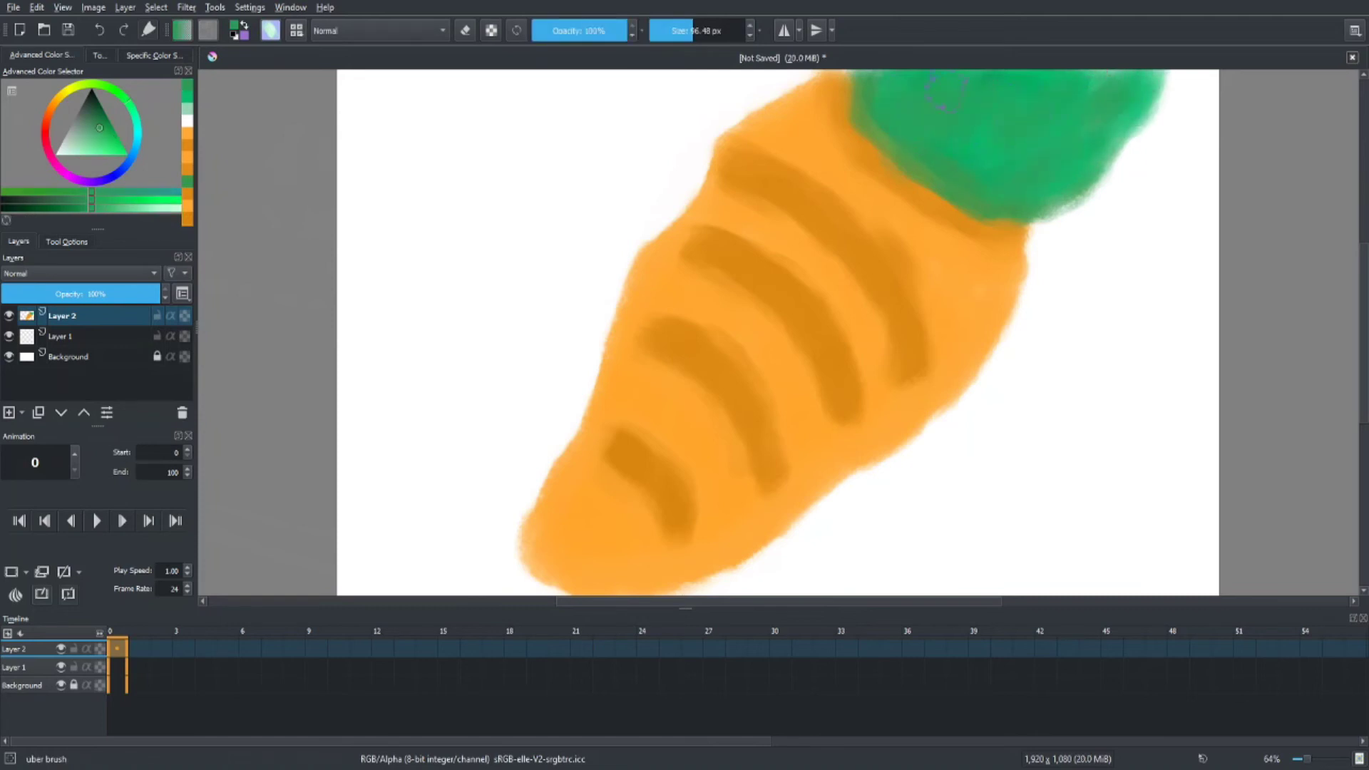
Paint a large muted green question mark on the white canvas on each side of the carrot.
drag(420, 174, 460, 365)
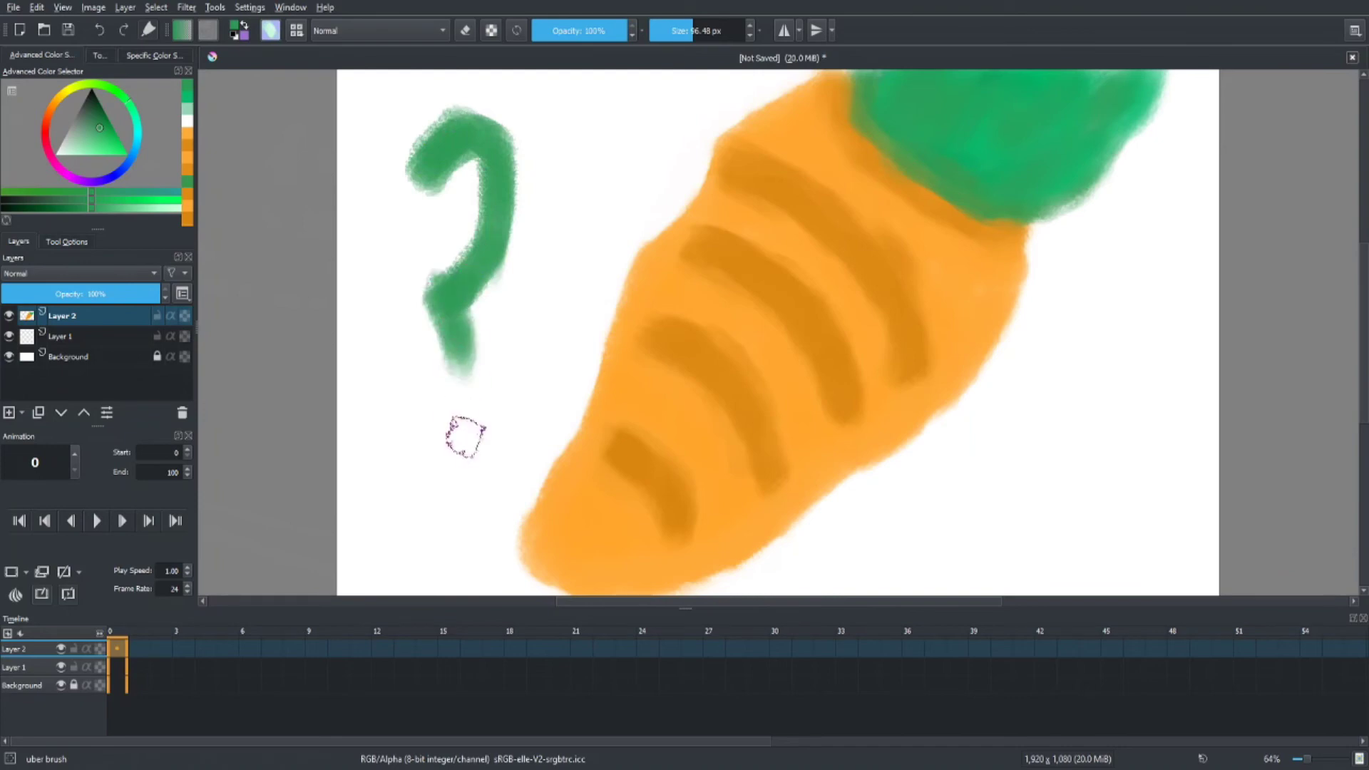
click(468, 451)
drag(1115, 296, 1058, 428)
click(1048, 499)
drag(1137, 335, 1105, 269)
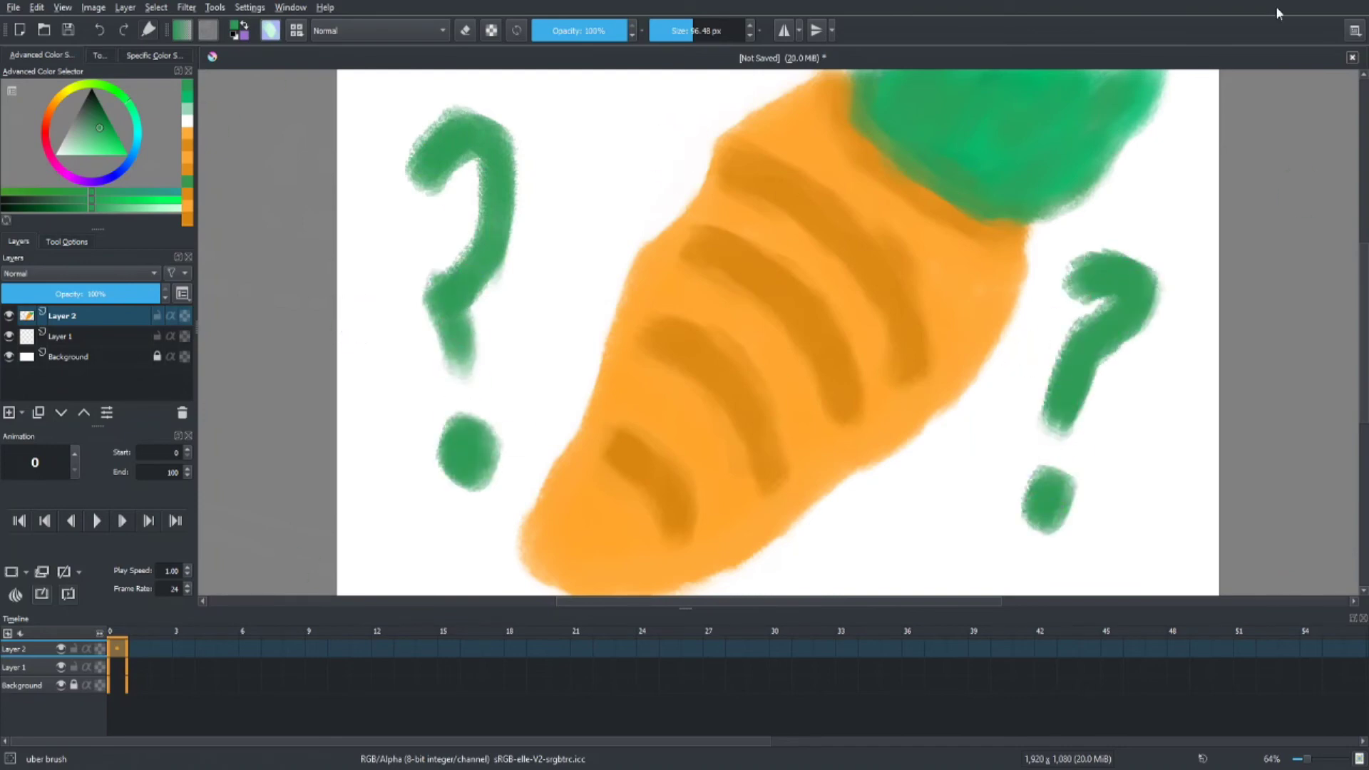
Hand-letter "Potatoe!" in dark blue across the carrot and underline it with one long stroke spanning the canvas.
click(118, 177)
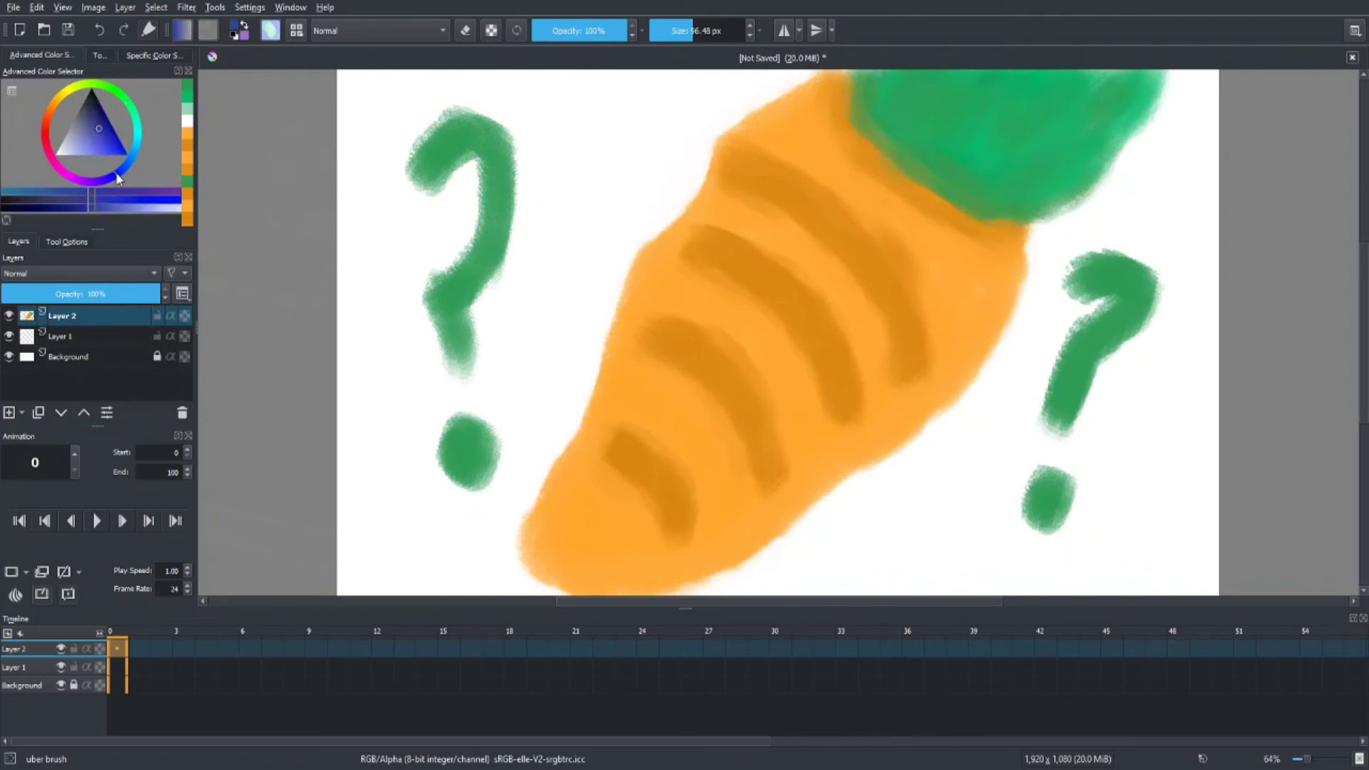
drag(391, 159, 388, 299)
drag(499, 213, 503, 217)
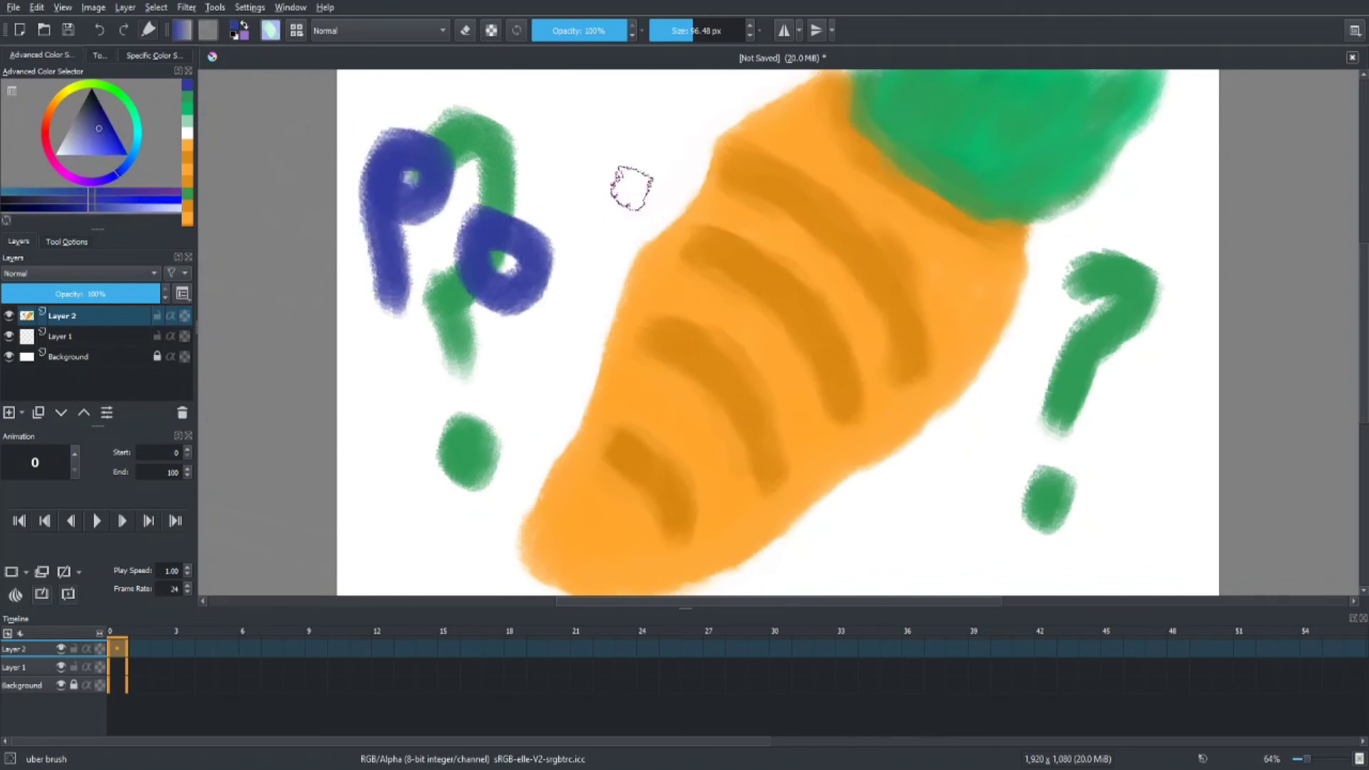
drag(627, 150, 634, 292)
drag(591, 235, 698, 235)
drag(755, 224, 817, 296)
drag(841, 182, 868, 290)
drag(821, 234, 885, 237)
drag(957, 224, 1098, 296)
drag(1130, 153, 1144, 250)
drag(1158, 307, 1169, 319)
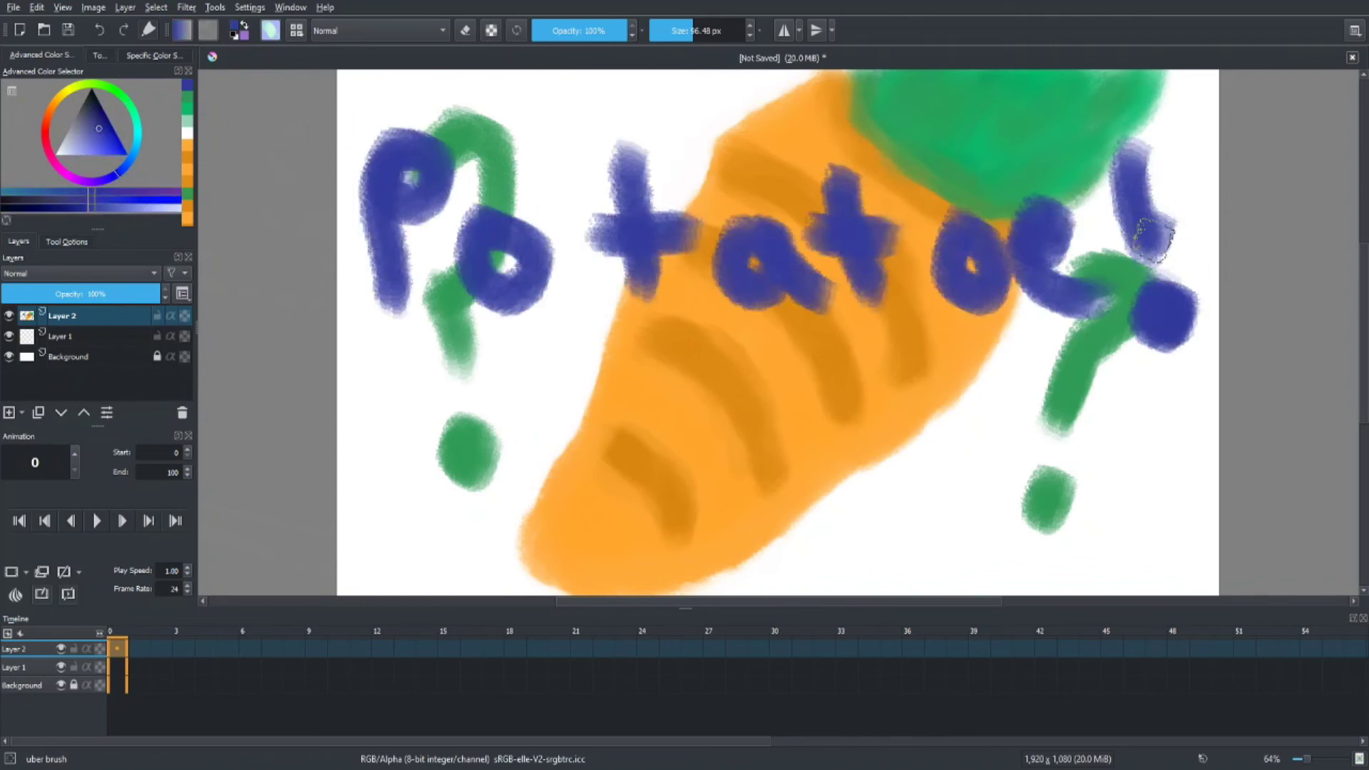
drag(1153, 238, 1142, 164)
mouse_move(353, 384)
mouse_down()
mouse_move(520, 351)
mouse_move(1219, 337)
mouse_up()
Try lettering a second line beneath the blue underline with the wide brush, and undo those strokes.
drag(360, 445, 421, 432)
drag(443, 431, 492, 516)
mouse_move(550, 476)
mouse_down()
mouse_move(575, 474)
mouse_move(606, 499)
mouse_up()
drag(618, 407, 635, 498)
drag(663, 436, 669, 487)
key(ctrl+z)
key(ctrl+z)
key(ctrl+z)
key(ctrl+z)
key(ctrl+z)
key(ctrl+z)
key(ctrl+z)
Reduce the brush size to 29.30 px and hand-letter "Thanks for Playing!" in blue beneath the underline.
click(672, 24)
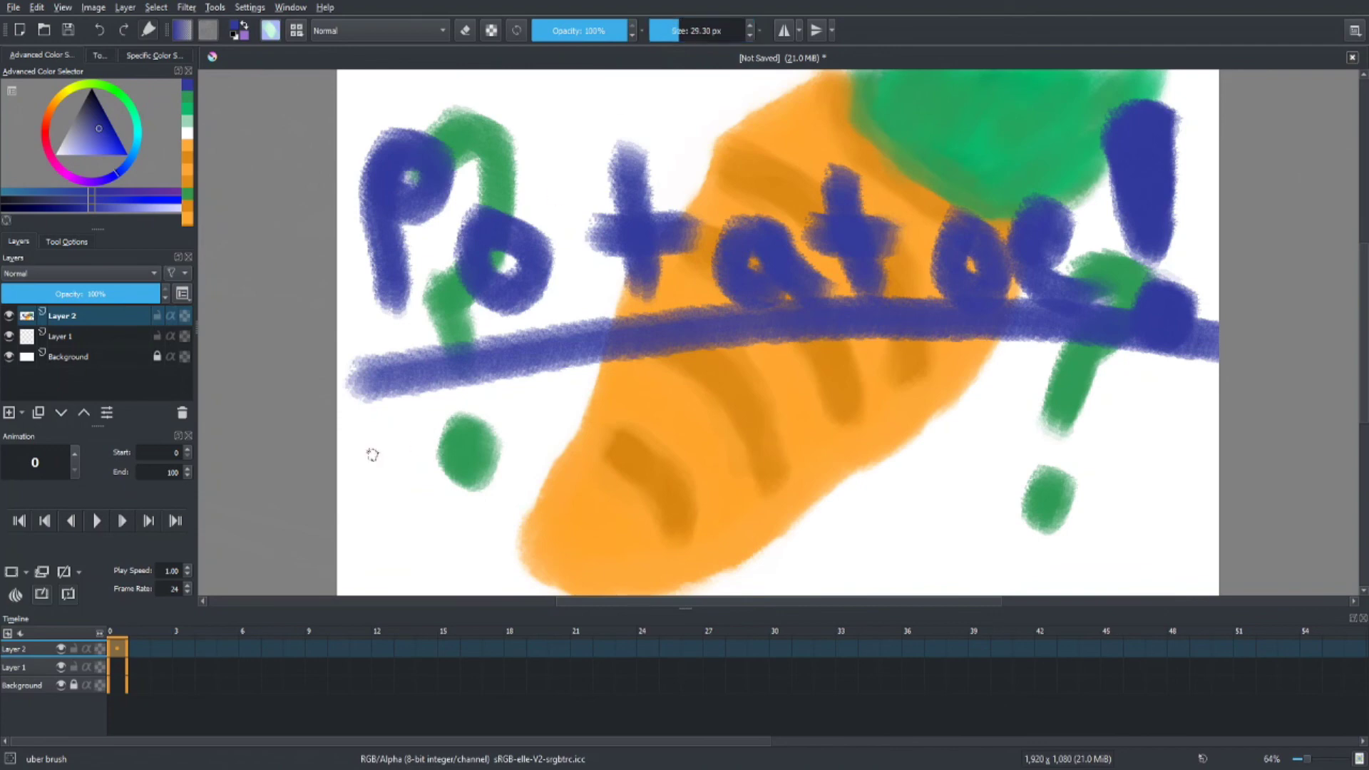
drag(341, 443, 388, 417)
drag(372, 428, 403, 521)
mouse_move(434, 415)
mouse_down()
mouse_move(513, 499)
mouse_move(616, 470)
mouse_up()
drag(598, 403, 642, 456)
drag(681, 399, 662, 442)
drag(795, 389, 777, 470)
mouse_move(820, 431)
mouse_down()
mouse_move(841, 457)
mouse_move(881, 428)
mouse_up()
mouse_move(932, 388)
mouse_down()
mouse_move(981, 422)
mouse_move(930, 482)
mouse_up()
mouse_move(989, 407)
mouse_down()
mouse_move(1035, 486)
mouse_move(1028, 529)
mouse_up()
mouse_move(1076, 462)
mouse_down()
mouse_move(1119, 500)
mouse_move(1121, 550)
mouse_up()
drag(1180, 449, 1148, 536)
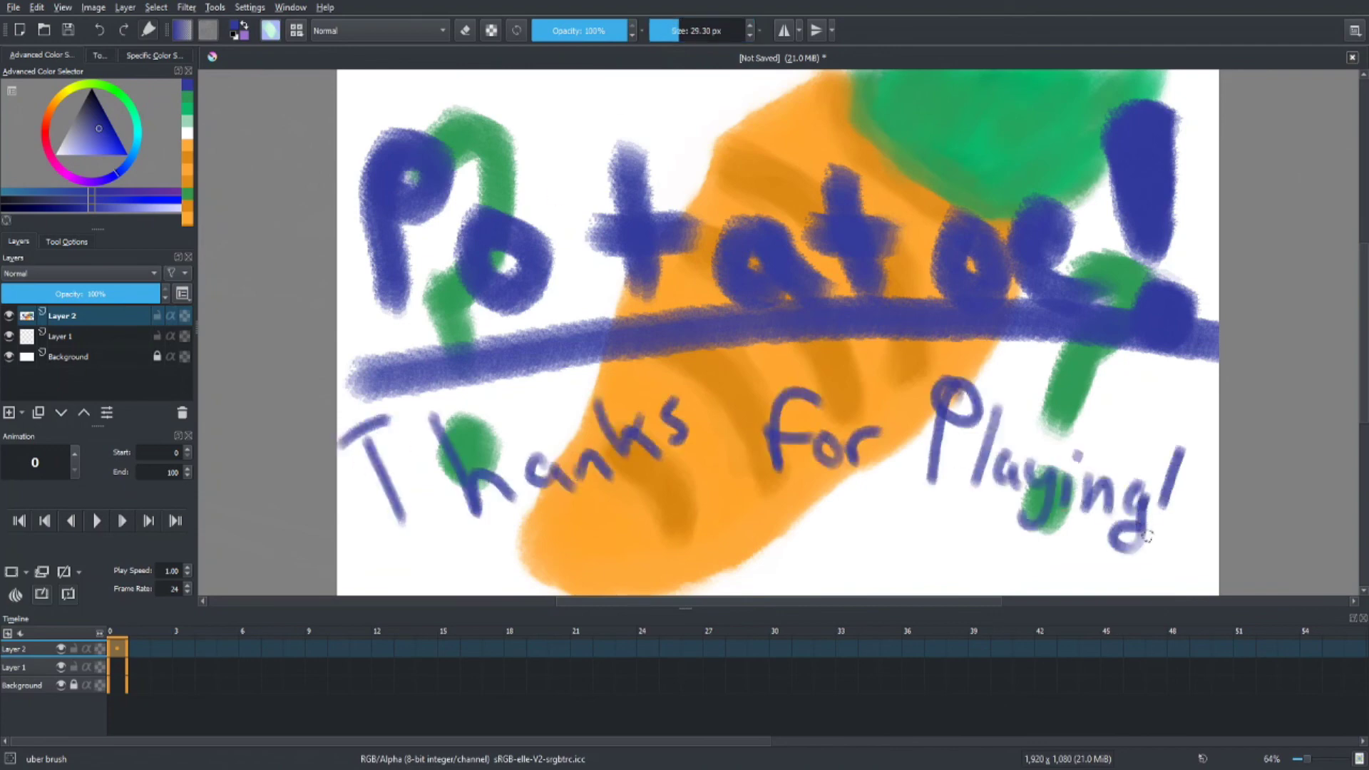